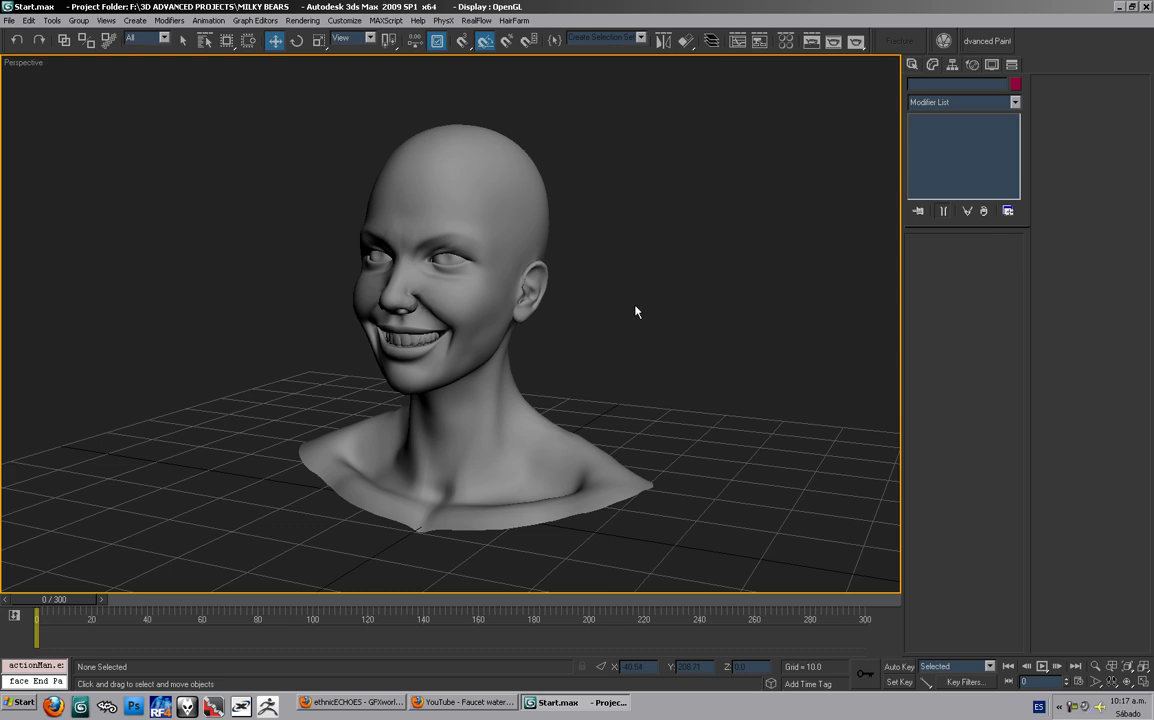
Step: Examine the head bust from several angles and check the object's name
{"action": "key", "text": "alt+z"}
{"action": "middle_click_drag", "start_coordinate": [642, 307], "coordinate": [622, 289], "text": "alt"}
{"action": "key", "text": "w"}
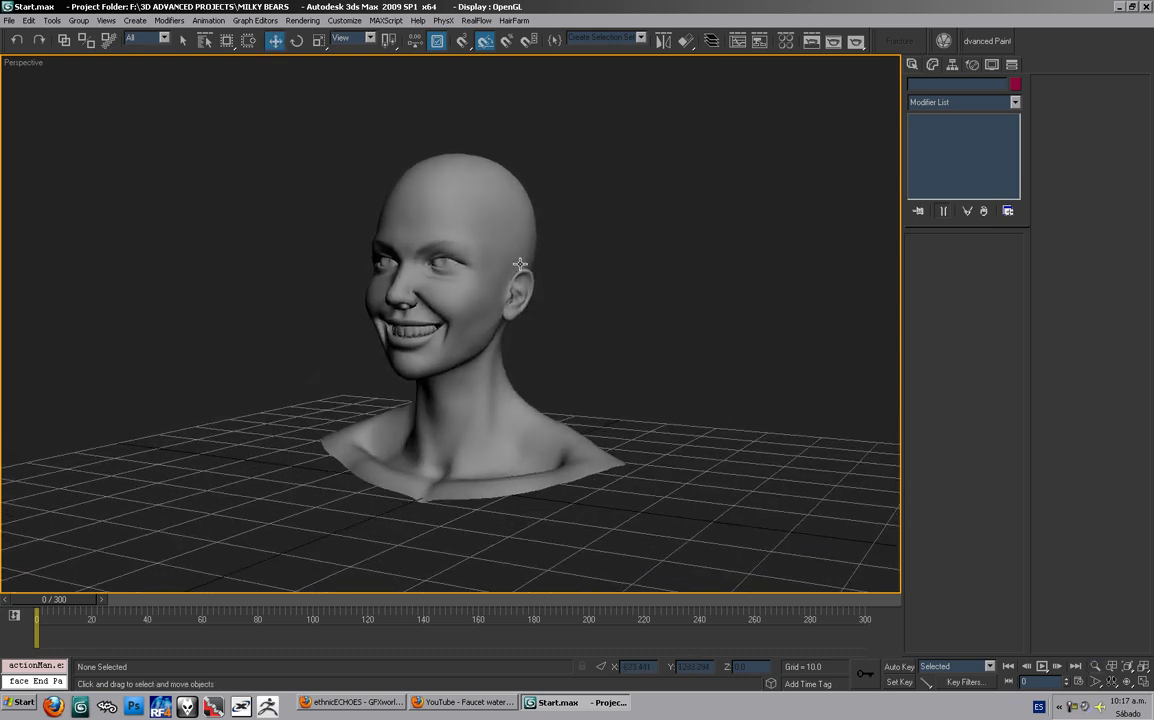
{"action": "left_click", "coordinate": [520, 265]}
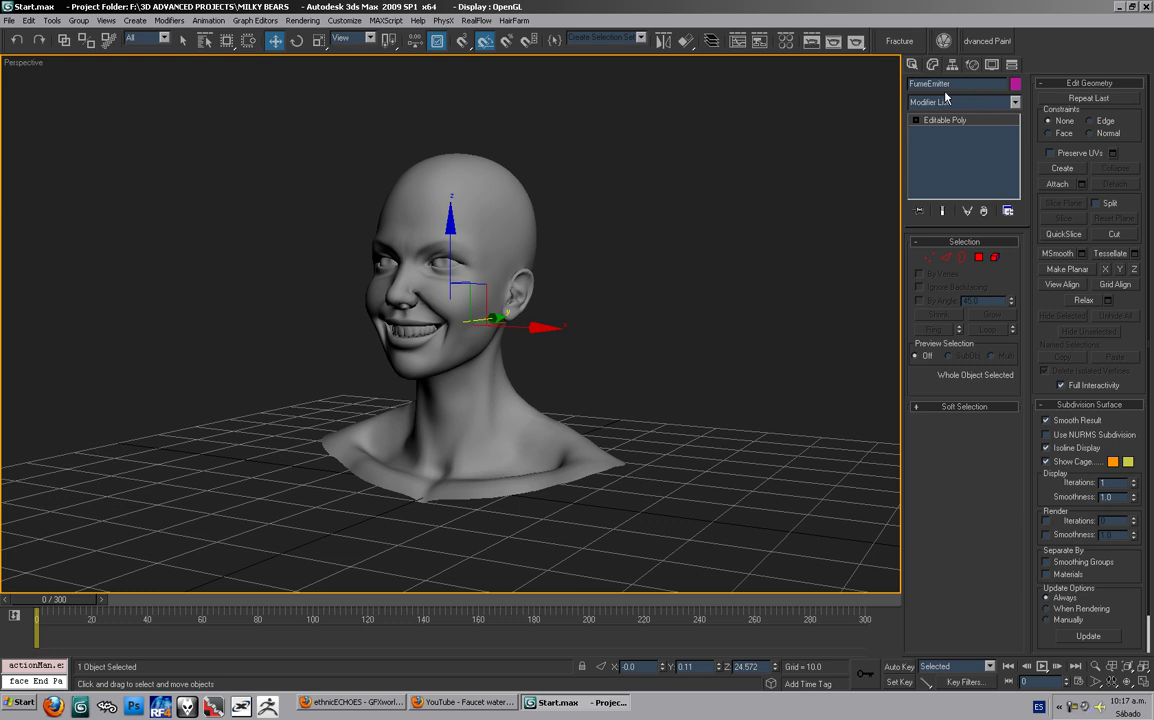
{"action": "left_click", "coordinate": [729, 240]}
{"action": "key", "text": "alt+z"}
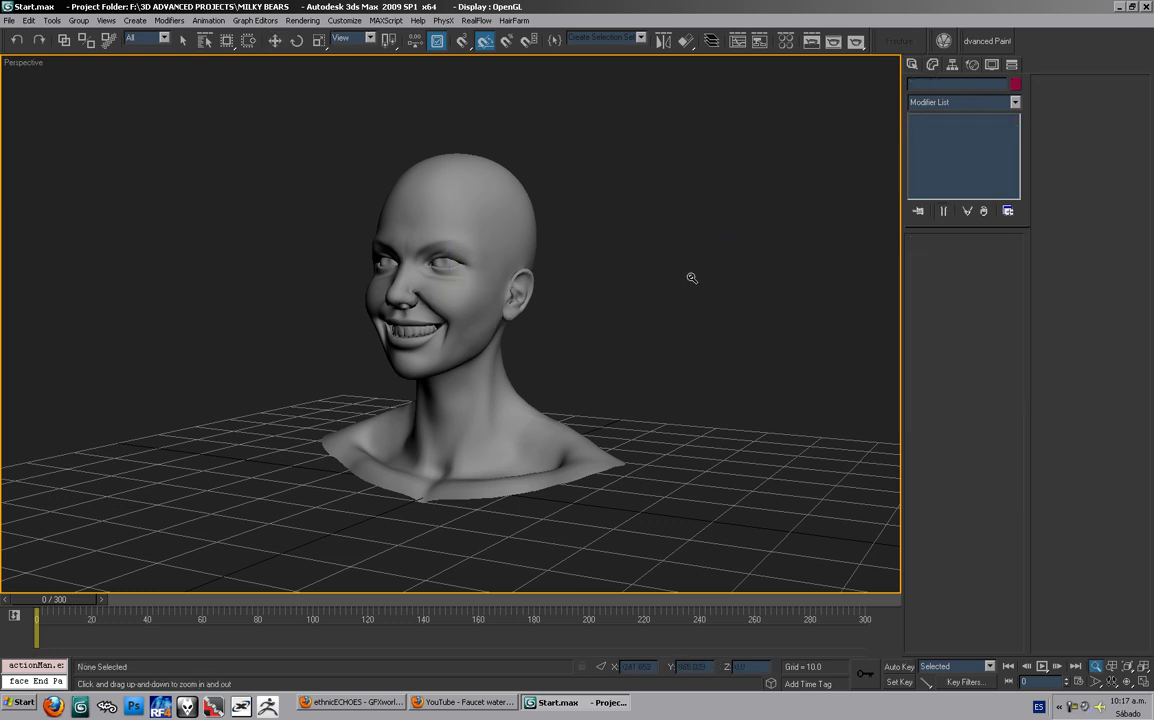
{"action": "left_click_drag", "start_coordinate": [691, 278], "coordinate": [694, 298]}
{"action": "middle_click_drag", "start_coordinate": [694, 298], "coordinate": [672, 317], "text": "alt"}
{"action": "left_click_drag", "start_coordinate": [672, 317], "coordinate": [580, 386]}
{"action": "right_click", "coordinate": [580, 386]}
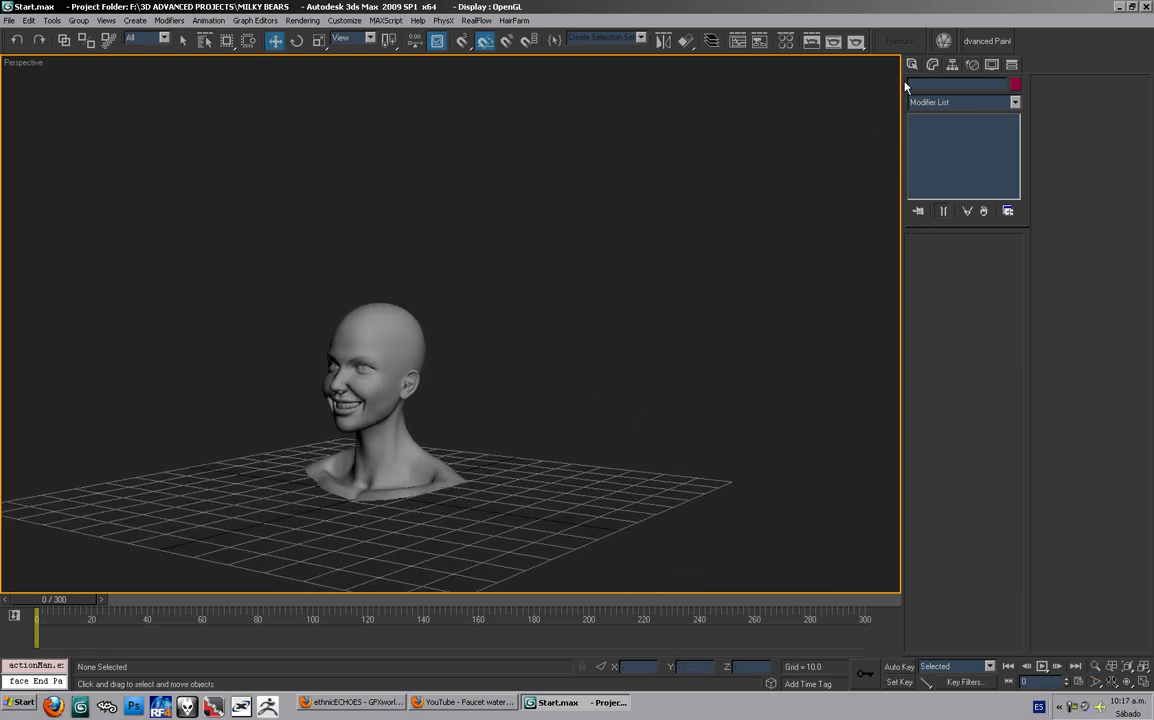
Step: Open geometry creation and choose the FumeFX object category
{"action": "left_click", "coordinate": [912, 65]}
{"action": "middle_click_drag", "start_coordinate": [666, 317], "coordinate": [634, 288]}
{"action": "left_click", "coordinate": [918, 88]}
{"action": "left_click", "coordinate": [933, 107]}
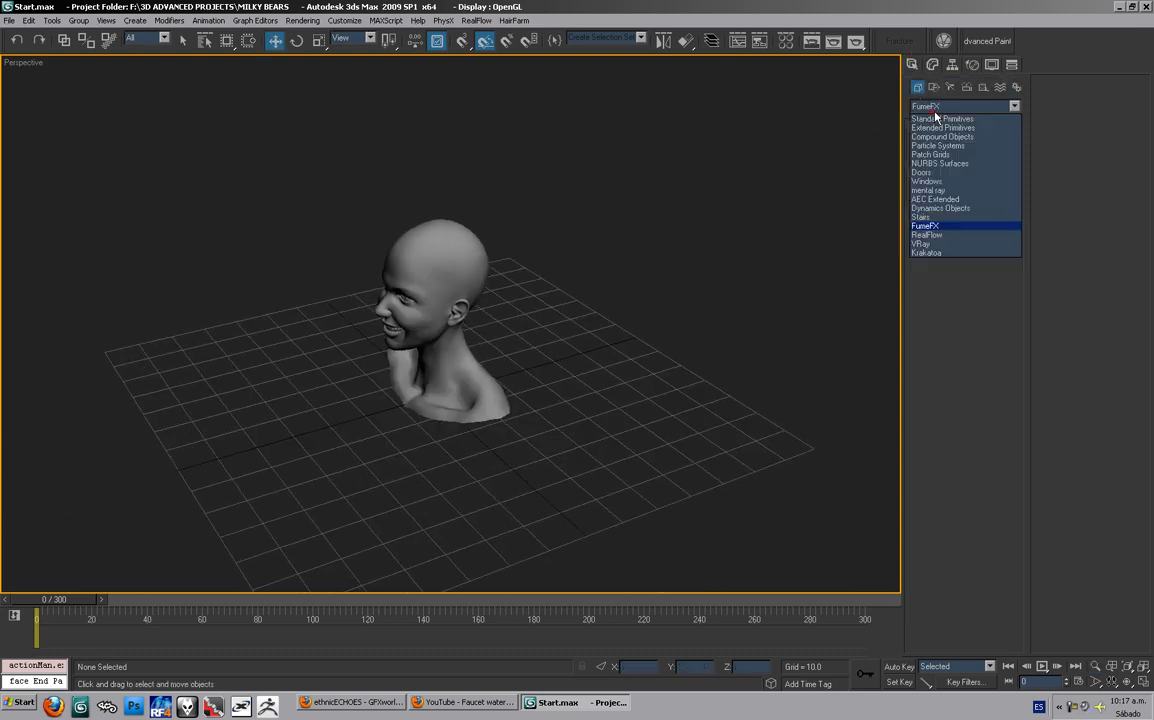
{"action": "left_click", "coordinate": [931, 118]}
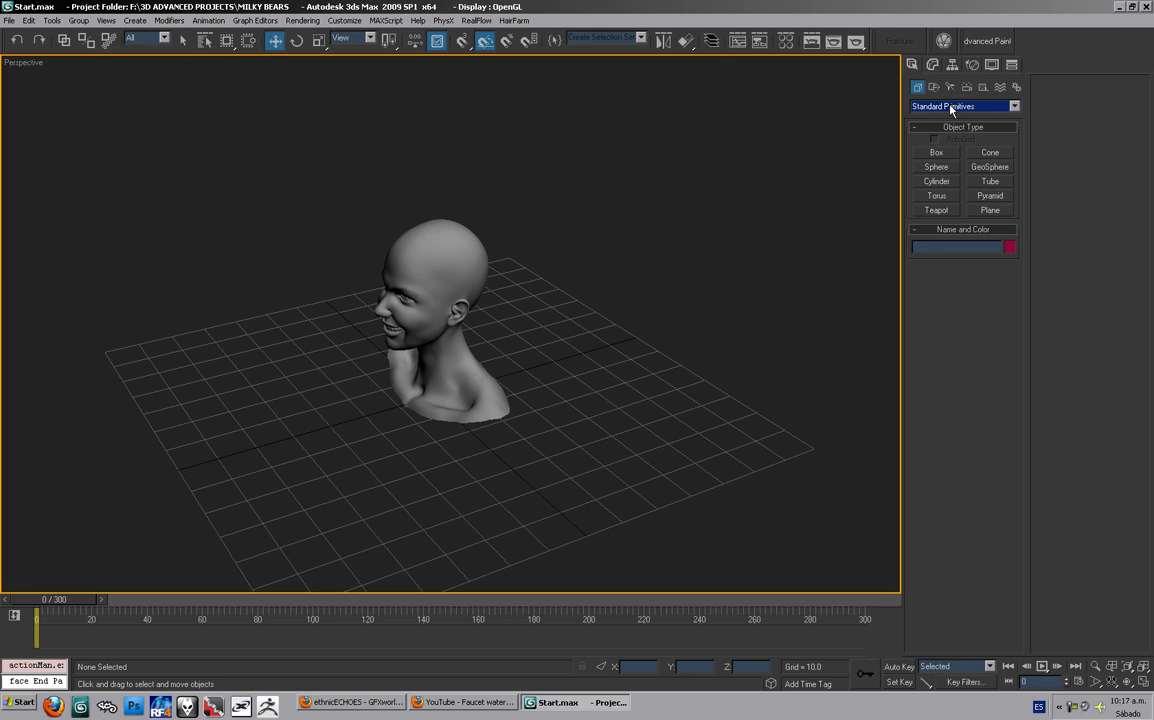
{"action": "left_click", "coordinate": [911, 107]}
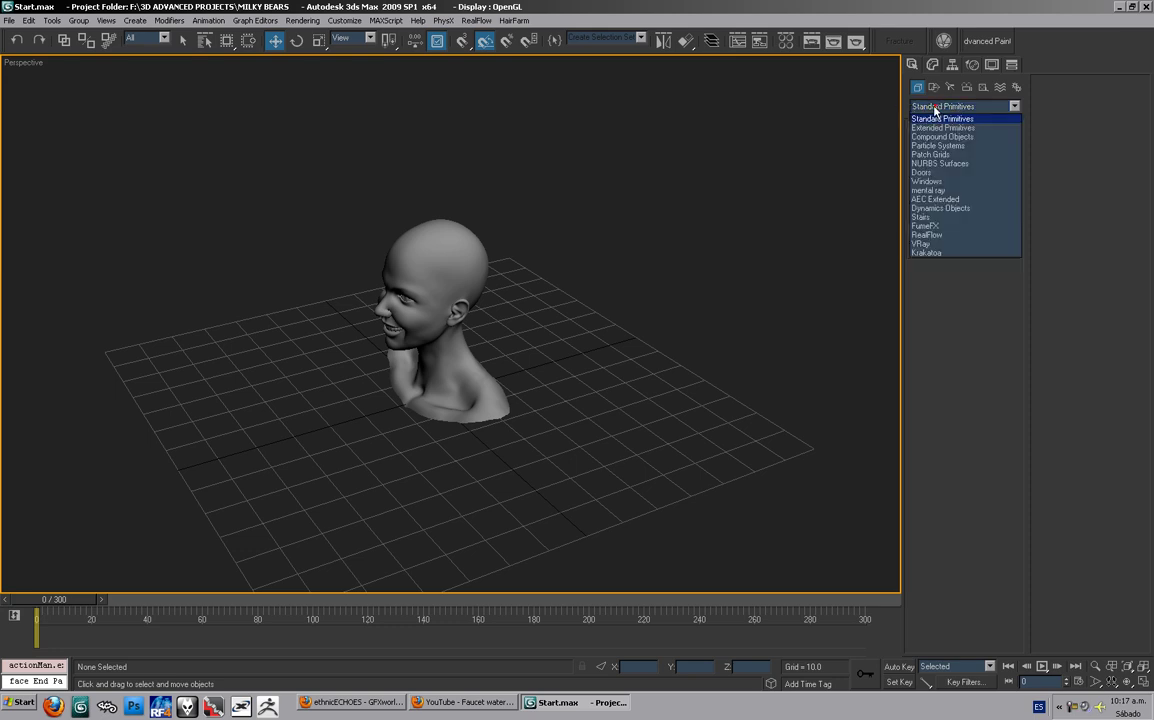
{"action": "left_click", "coordinate": [922, 228]}
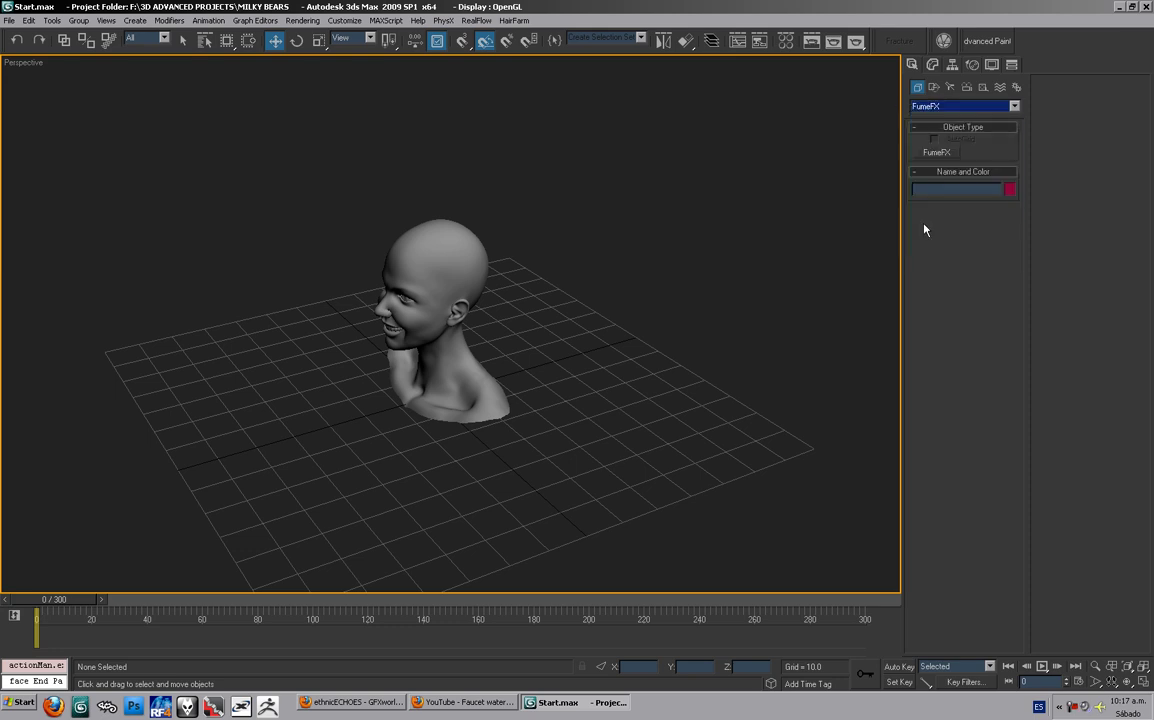
Step: Draw a FumeFX container around the bust, about 68 wide, 105 long and 65 high
{"action": "left_click", "coordinate": [939, 154]}
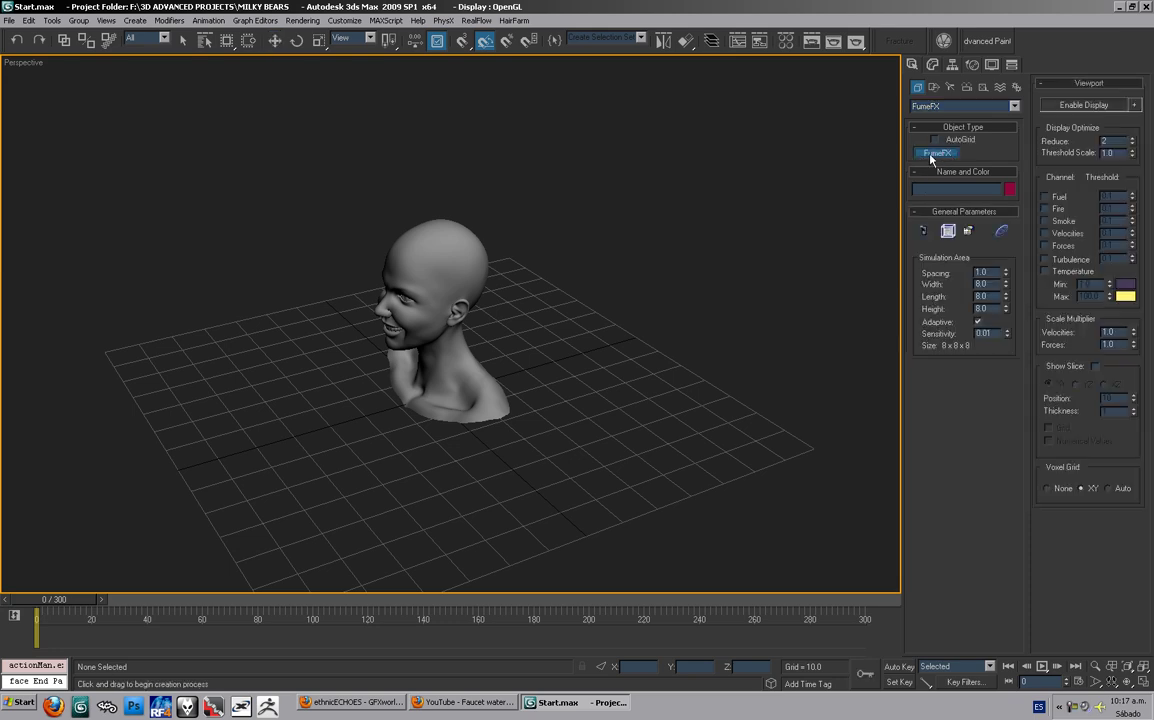
{"action": "left_click_drag", "start_coordinate": [236, 369], "coordinate": [680, 381]}
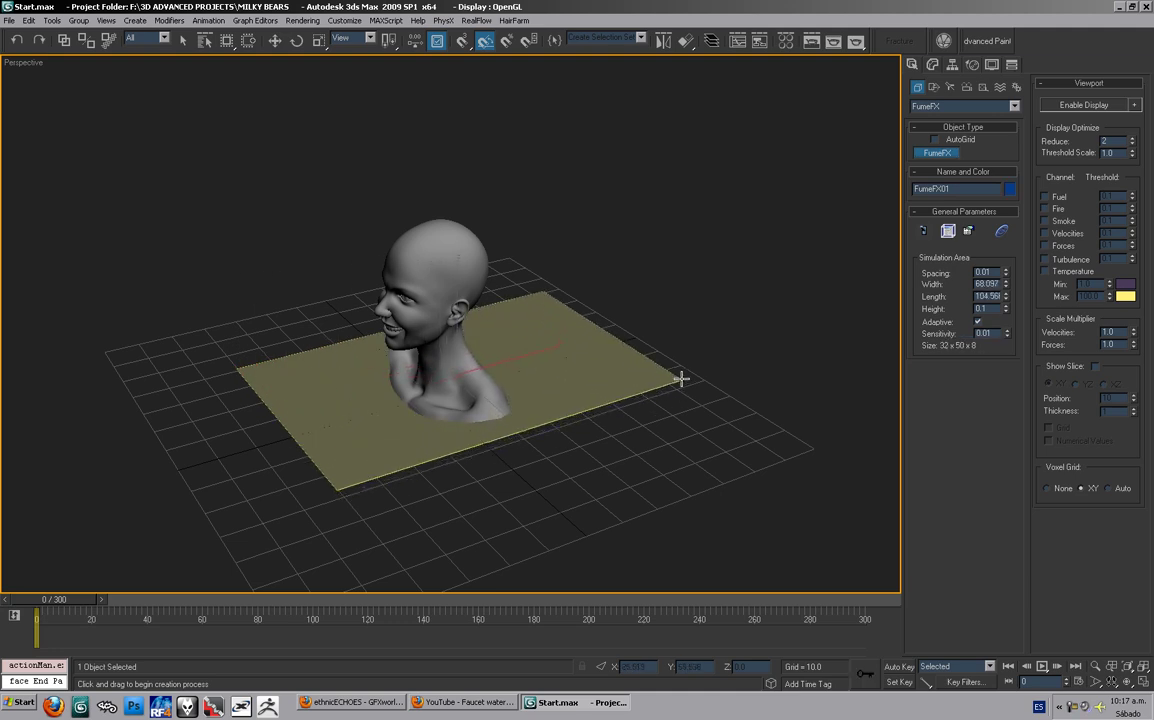
{"action": "left_click", "coordinate": [685, 151]}
{"action": "middle_click_drag", "start_coordinate": [622, 279], "coordinate": [622, 328]}
{"action": "middle_click_drag", "start_coordinate": [622, 328], "coordinate": [630, 297], "text": "alt"}
{"action": "key", "text": "w"}
{"action": "middle_click_drag", "start_coordinate": [440, 325], "coordinate": [540, 360], "text": "alt"}
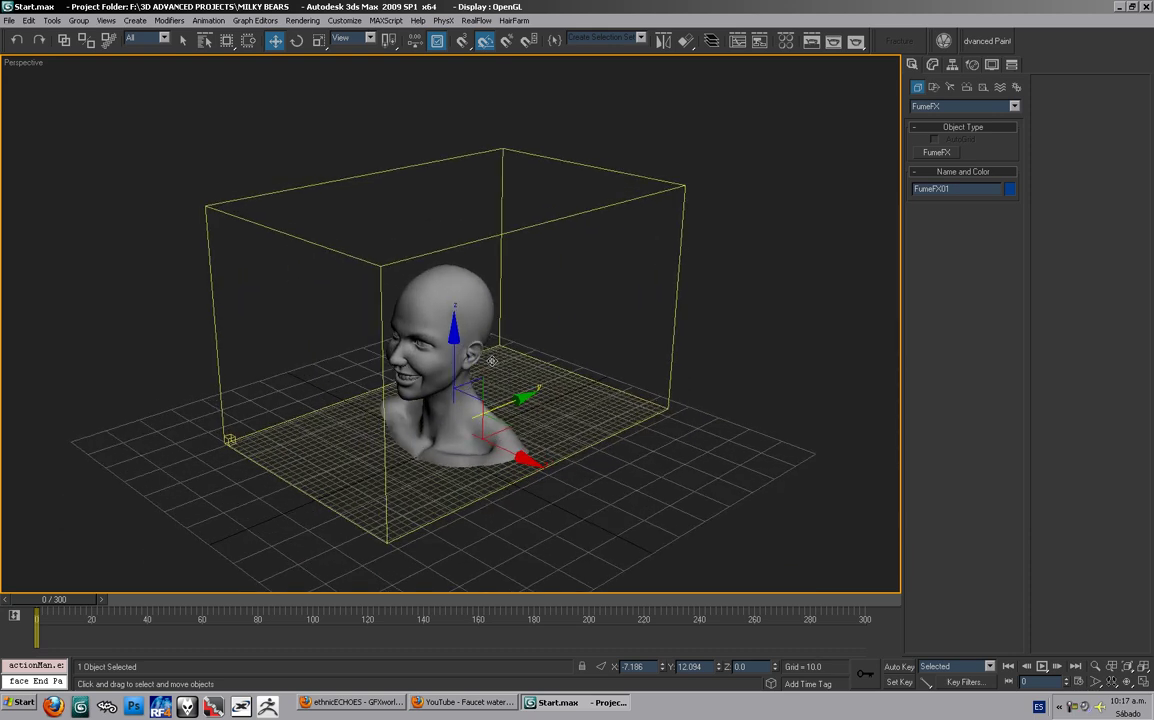
Step: Reset the container's X and Y position to 0
{"action": "right_click", "coordinate": [662, 667]}
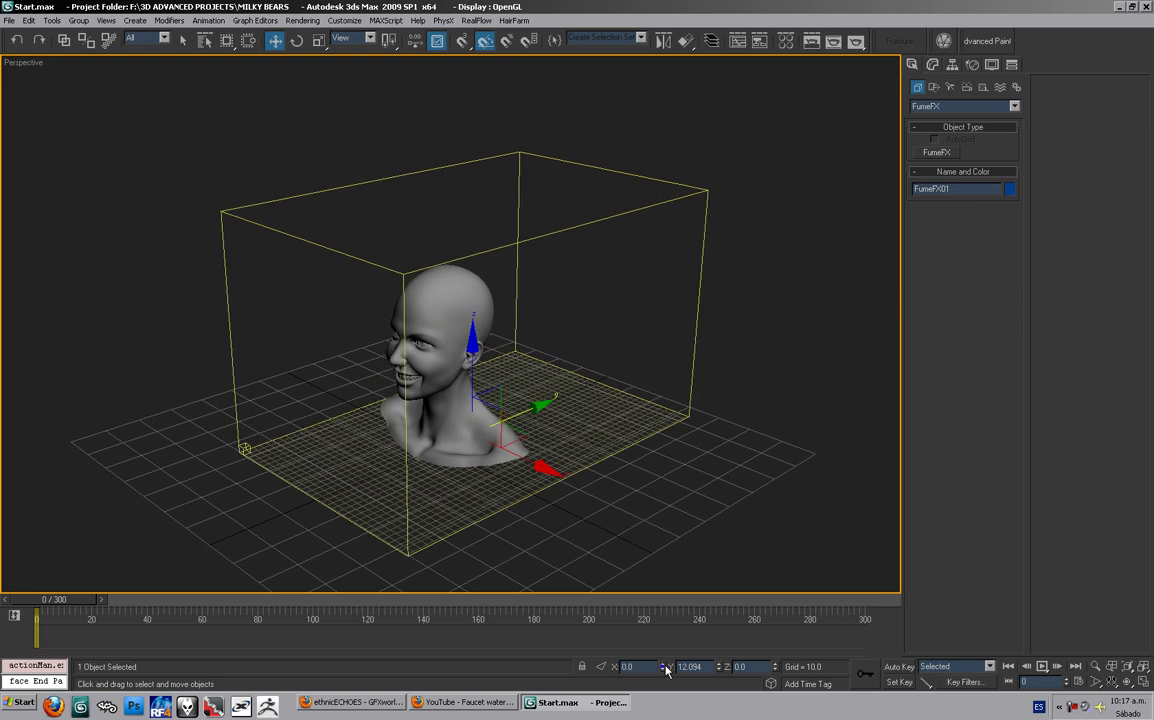
{"action": "right_click", "coordinate": [716, 667]}
{"action": "middle_click_drag", "start_coordinate": [597, 437], "coordinate": [627, 375], "text": "alt"}
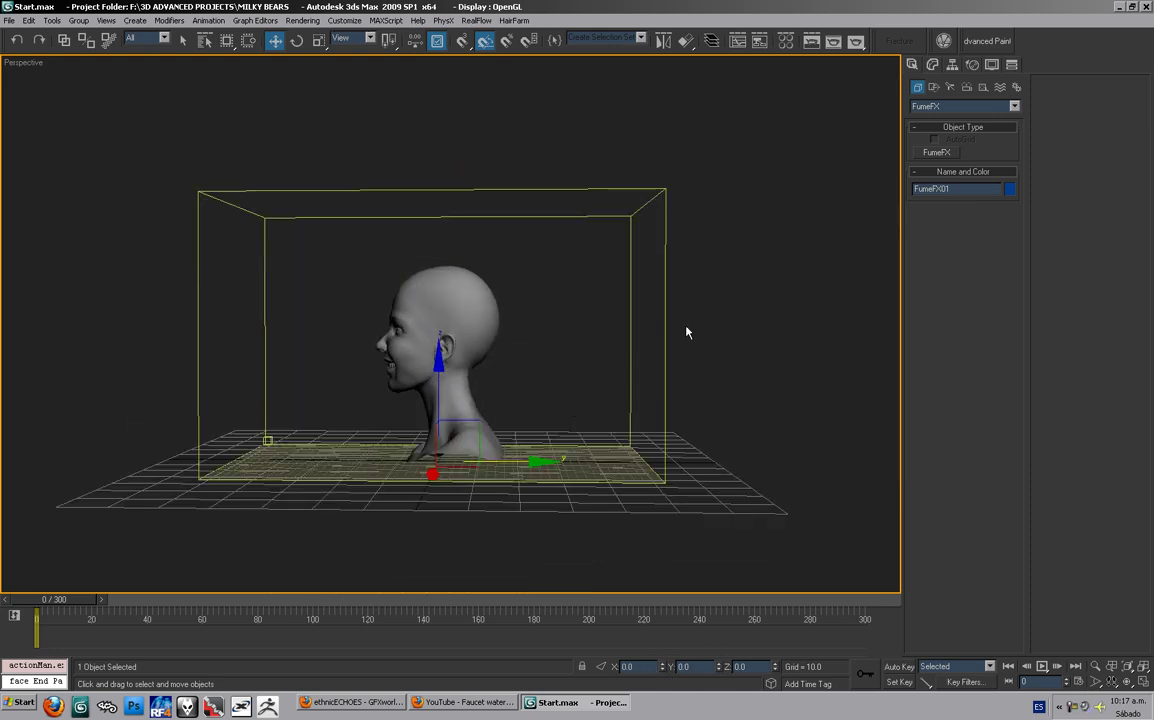
Step: Set the FumeFX container's width to 90, length to 160 and height to 90
{"action": "left_click", "coordinate": [933, 65]}
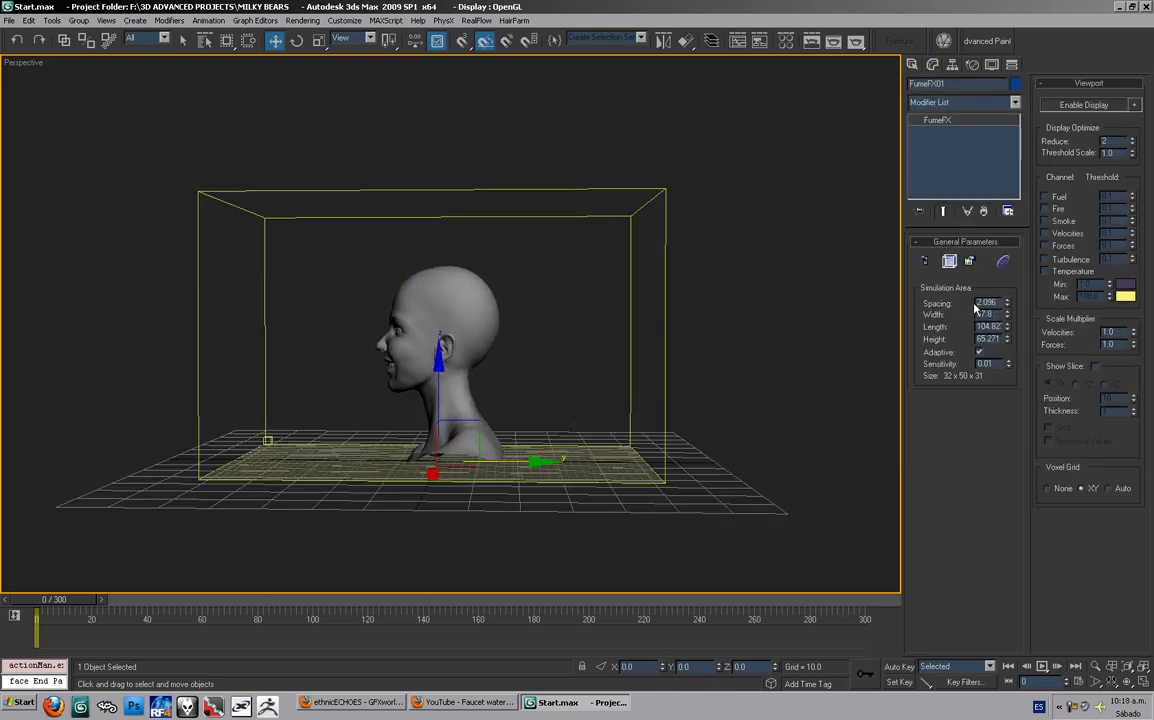
{"action": "type", "text": "90"}
{"action": "key", "text": "Tab"}
{"action": "type", "text": "160"}
{"action": "key", "text": "Tab"}
{"action": "type", "text": "90"}
{"action": "key", "text": "Return"}
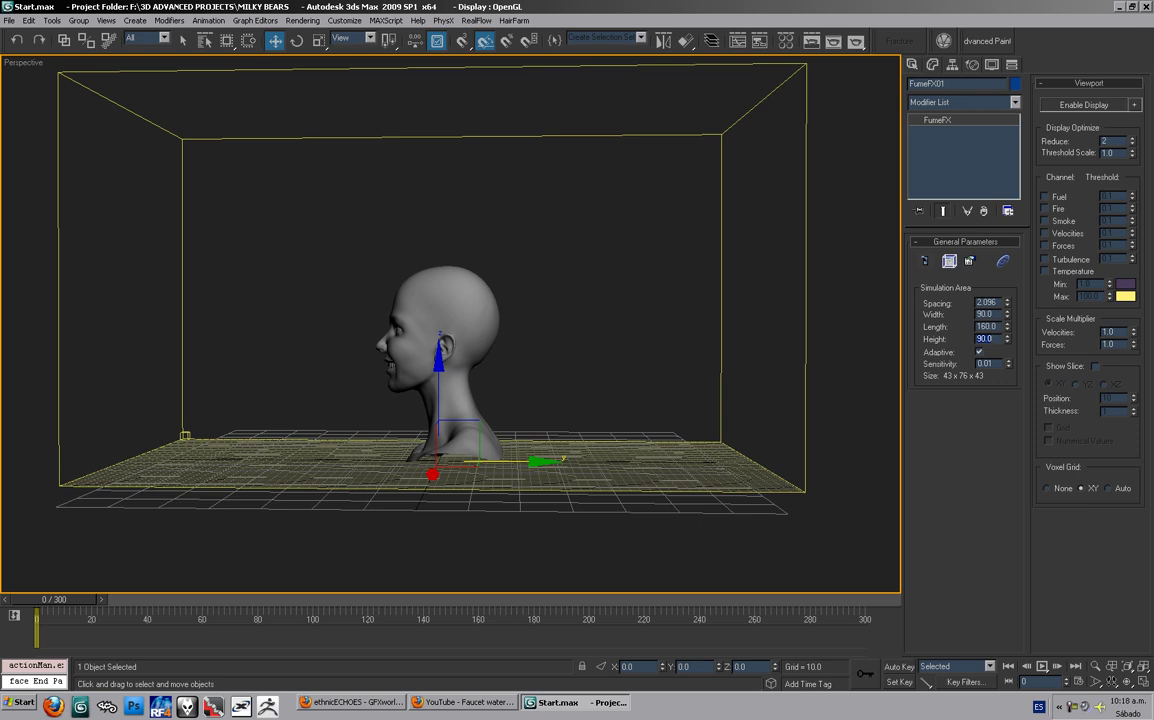
{"action": "middle_click_drag", "start_coordinate": [525, 421], "coordinate": [609, 418], "text": "alt"}
Step: Move the container in the Left view to about Y 56, Z -5, so it extends mostly behind the head
{"action": "key", "text": "alt+w"}
{"action": "key", "text": "alt+z"}
{"action": "key", "text": "alt+w"}
{"action": "key", "text": "alt+w"}
{"action": "left_click", "coordinate": [258, 502]}
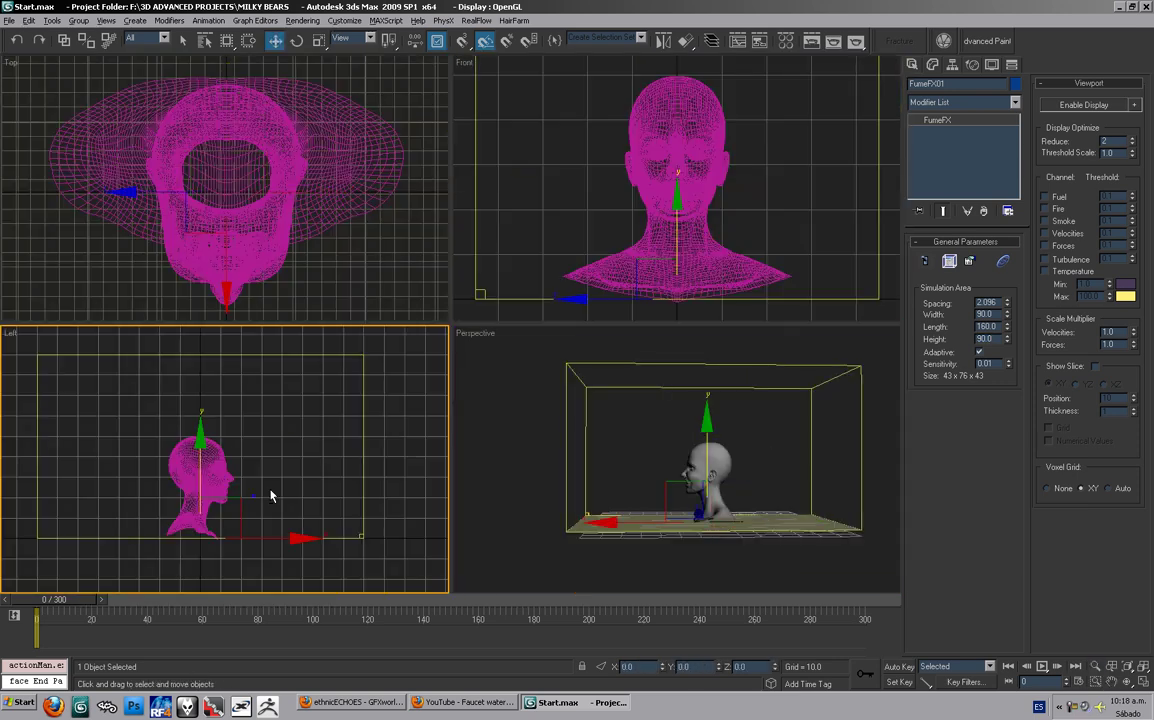
{"action": "key", "text": "alt+w"}
{"action": "scroll", "coordinate": [412, 428], "scroll_direction": "down", "scroll_amount": 2}
{"action": "key", "text": "w"}
{"action": "left_click_drag", "start_coordinate": [442, 437], "coordinate": [260, 458]}
{"action": "key", "text": "alt+w"}
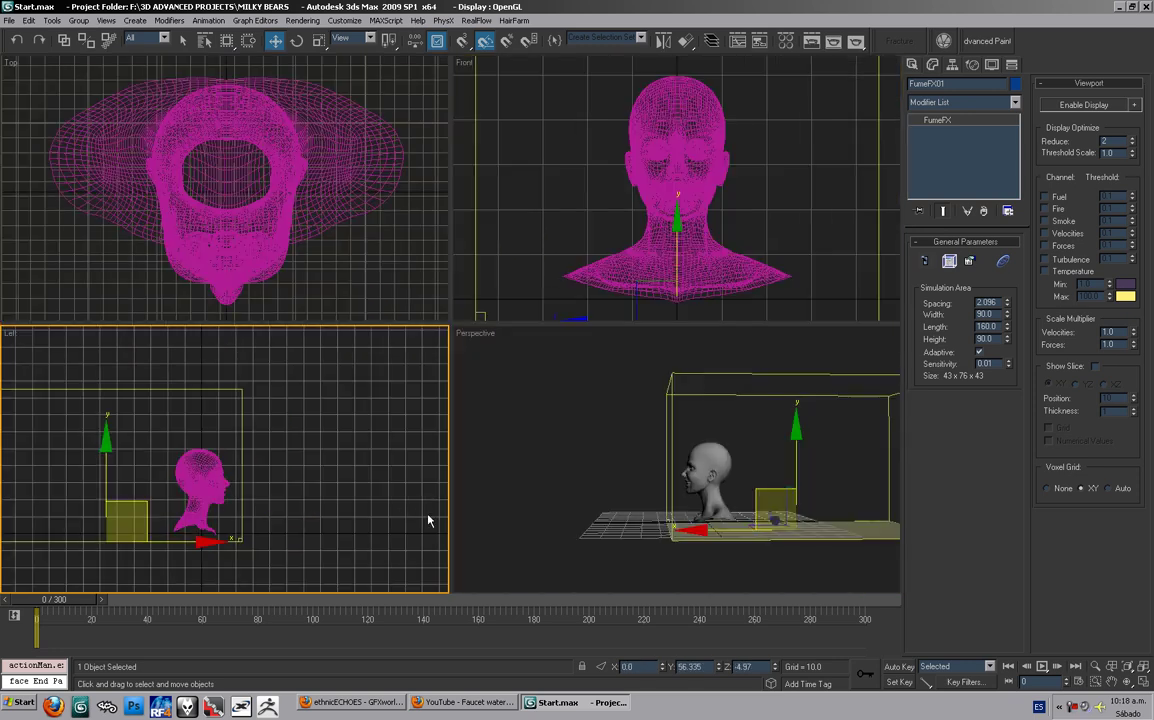
{"action": "right_click", "coordinate": [562, 482]}
{"action": "key", "text": "alt+w"}
{"action": "middle_click_drag", "start_coordinate": [640, 358], "coordinate": [449, 371]}
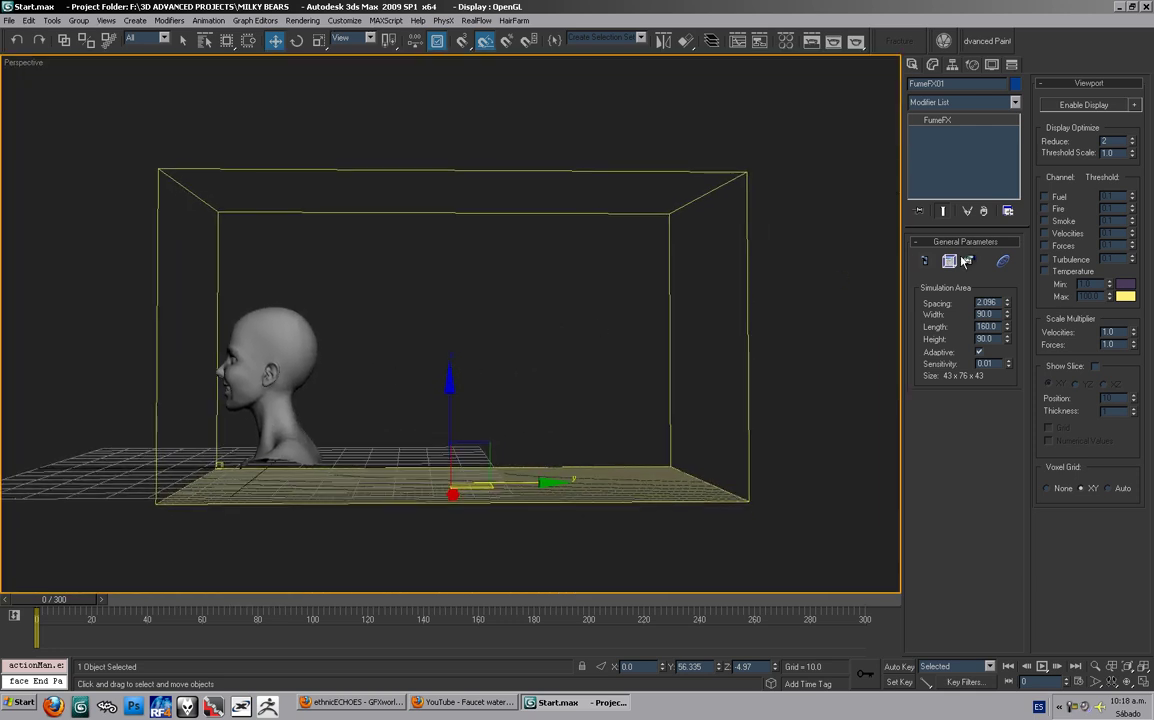
Step: Set the FumeFX container's height to 80
{"action": "double_click", "coordinate": [984, 339]}
{"action": "type", "text": "80"}
{"action": "key", "text": "Return"}
Step: Examine how the resized container encloses the head from several angles
{"action": "middle_click_drag", "start_coordinate": [609, 274], "coordinate": [616, 302], "text": "alt"}
{"action": "middle_click_drag", "start_coordinate": [549, 328], "coordinate": [631, 291], "text": "alt"}
{"action": "middle_click_drag", "start_coordinate": [633, 359], "coordinate": [671, 377], "text": "alt"}
{"action": "middle_click_drag", "start_coordinate": [588, 417], "coordinate": [612, 422], "text": "alt"}
{"action": "middle_click_drag", "start_coordinate": [530, 432], "coordinate": [648, 325]}
{"action": "middle_click_drag", "start_coordinate": [576, 430], "coordinate": [578, 364], "text": "ctrl+alt"}
{"action": "middle_click_drag", "start_coordinate": [567, 385], "coordinate": [680, 438]}
{"action": "key", "text": "w"}
{"action": "middle_click_drag", "start_coordinate": [358, 350], "coordinate": [304, 397]}
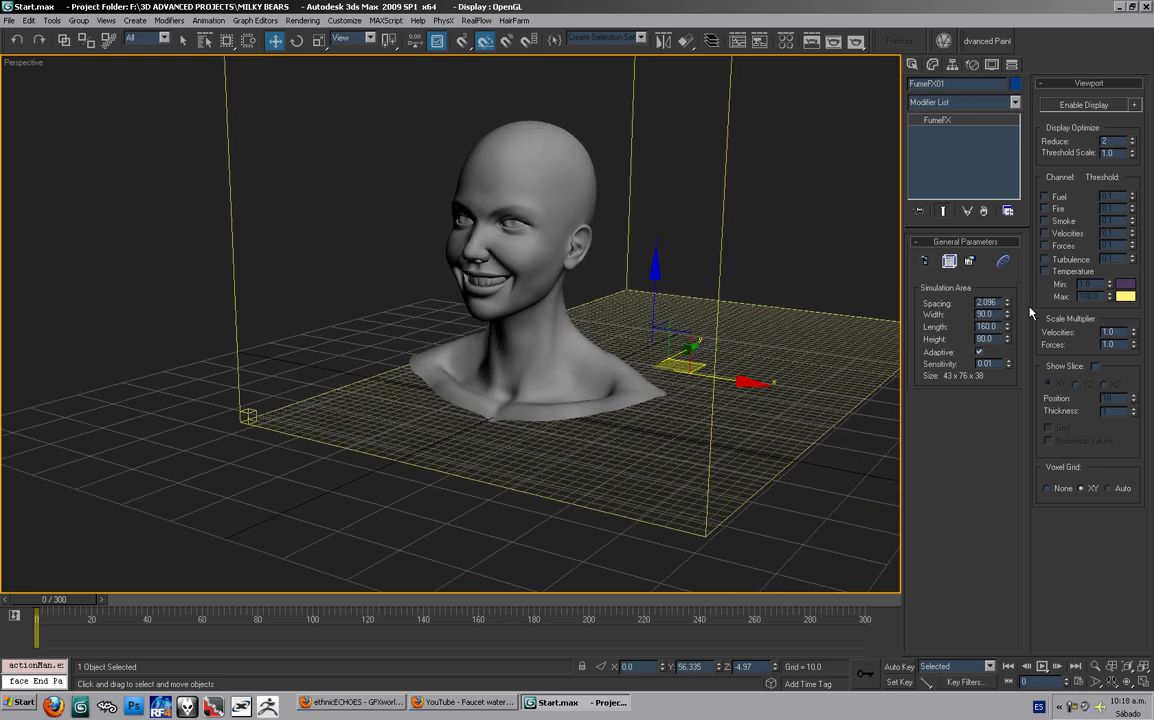
Step: Try a different spacing and the Auto and None voxel grid displays, ending on XY
{"action": "left_click_drag", "start_coordinate": [1008, 303], "coordinate": [1025, 228]}
{"action": "right_click", "coordinate": [1025, 228]}
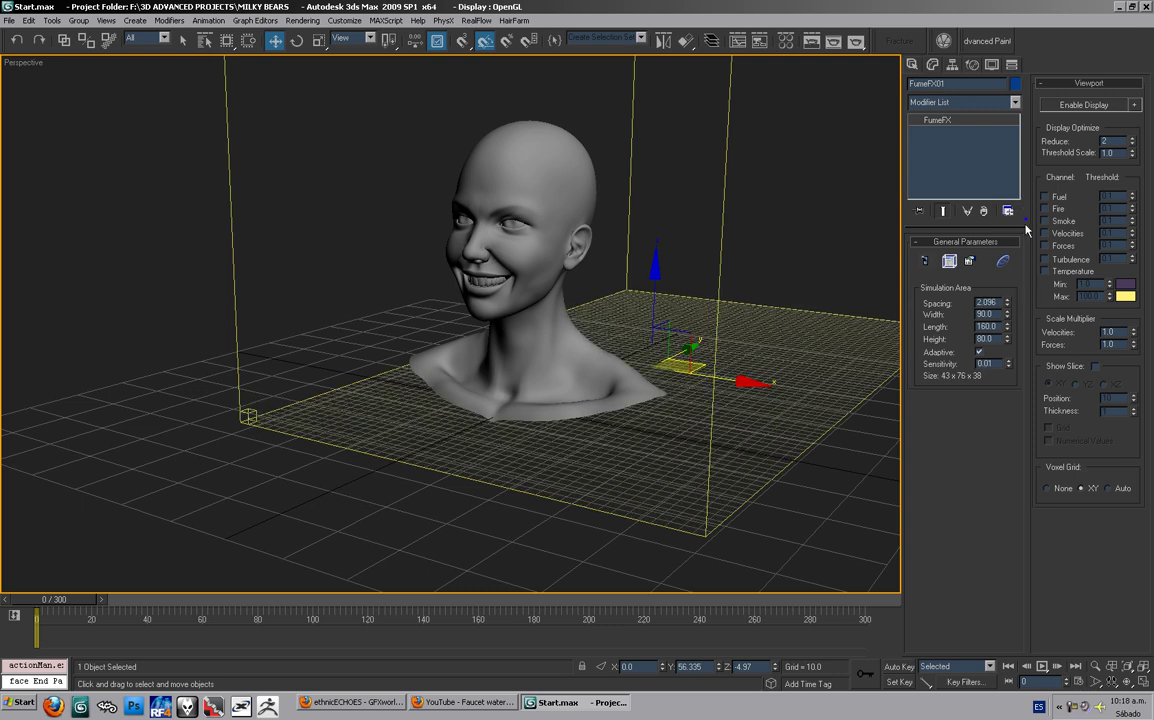
{"action": "left_click", "coordinate": [1117, 489]}
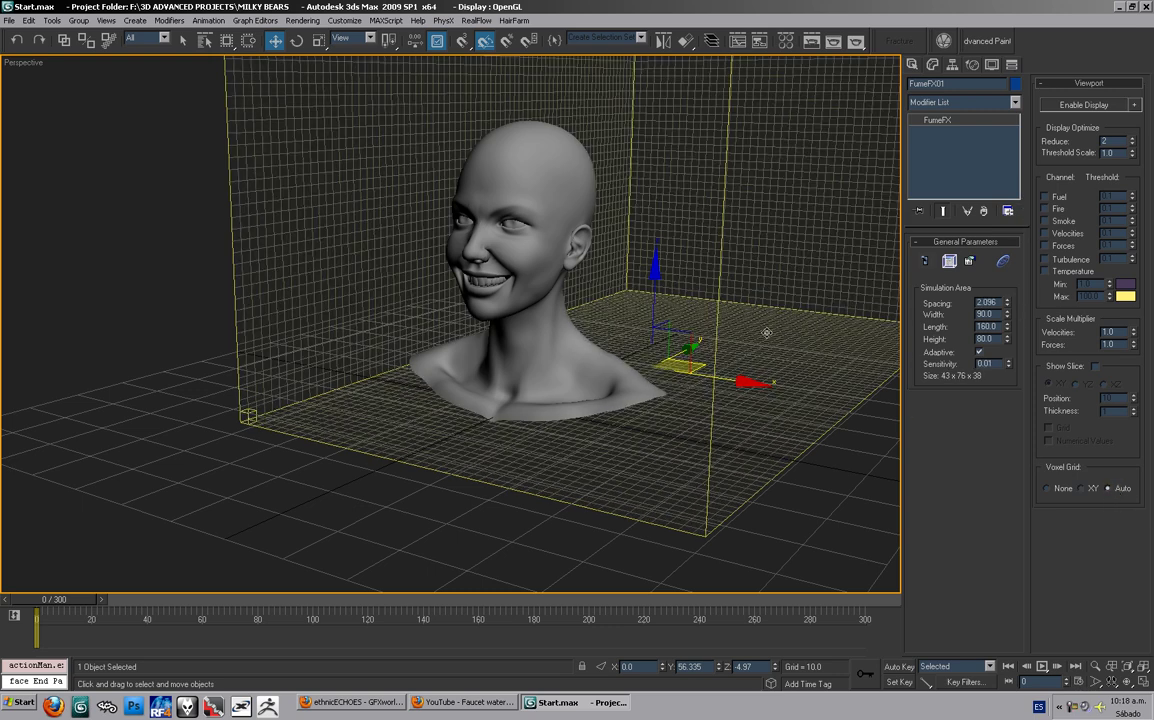
{"action": "left_click", "coordinate": [1091, 489]}
{"action": "left_click", "coordinate": [1059, 489]}
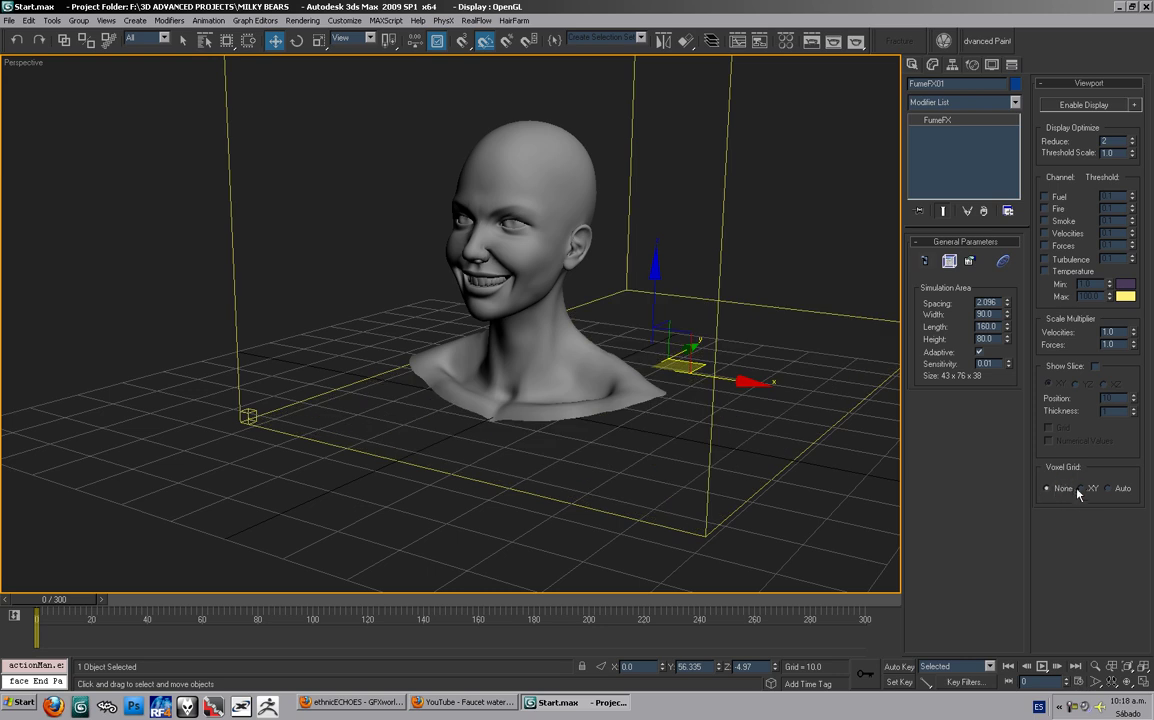
{"action": "left_click", "coordinate": [1089, 491]}
Step: Try changing the container's grid spacing again and cancel the change
{"action": "middle_click_drag", "start_coordinate": [695, 402], "coordinate": [623, 414]}
{"action": "left_click_drag", "start_coordinate": [1007, 302], "coordinate": [1006, 405]}
{"action": "right_click", "coordinate": [1006, 405]}
{"action": "middle_click_drag", "start_coordinate": [700, 449], "coordinate": [724, 399], "text": "alt"}
{"action": "middle_click_drag", "start_coordinate": [738, 319], "coordinate": [630, 366]}
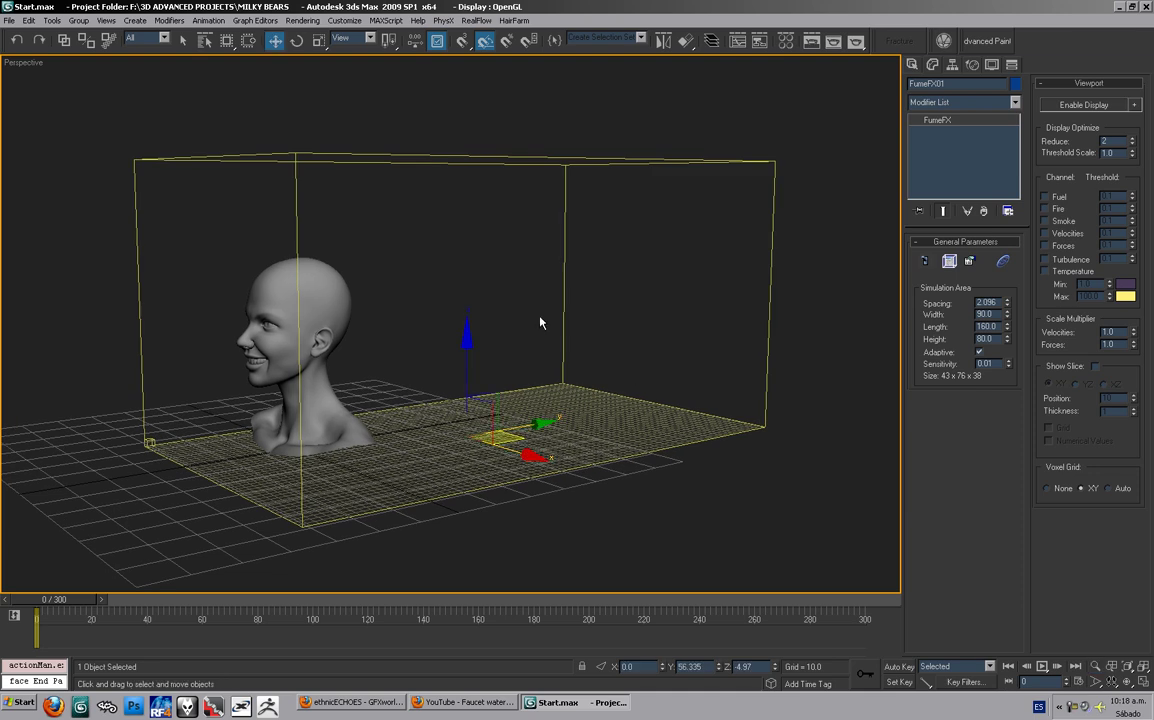
Step: Place a FumeFX Object Src helper with an icon size of about 12 on the ground outside the container
{"action": "left_click", "coordinate": [797, 299]}
{"action": "left_click", "coordinate": [993, 66]}
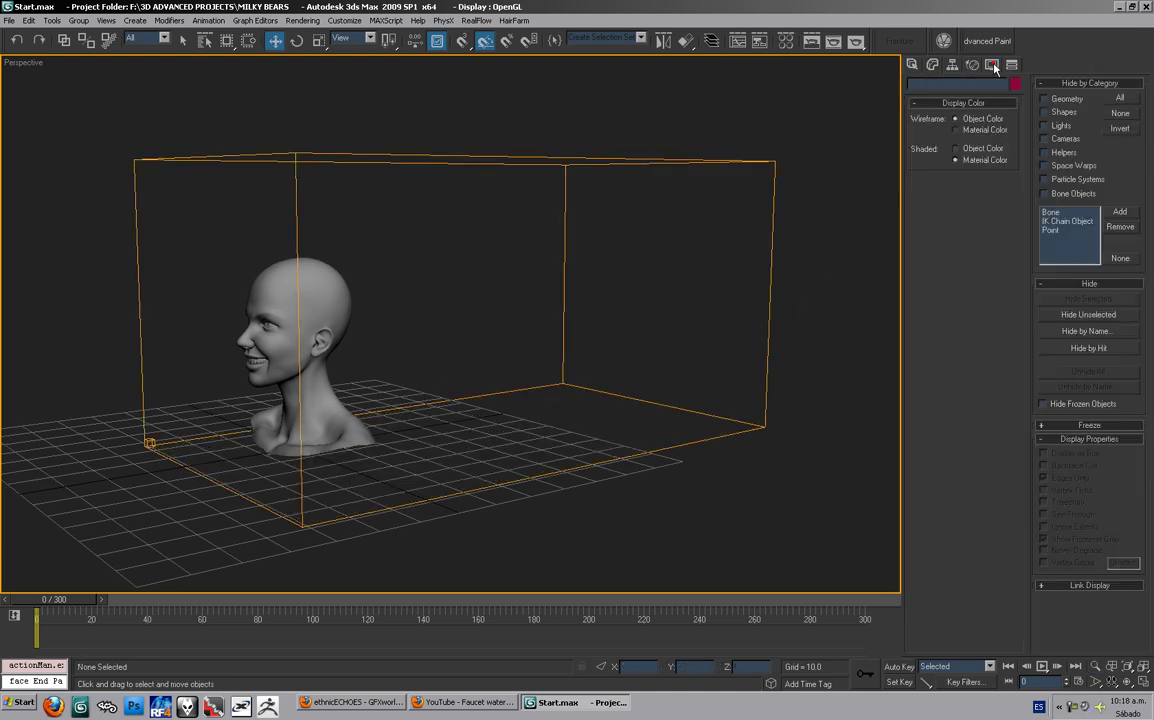
{"action": "left_click", "coordinate": [912, 66]}
{"action": "left_click", "coordinate": [999, 87]}
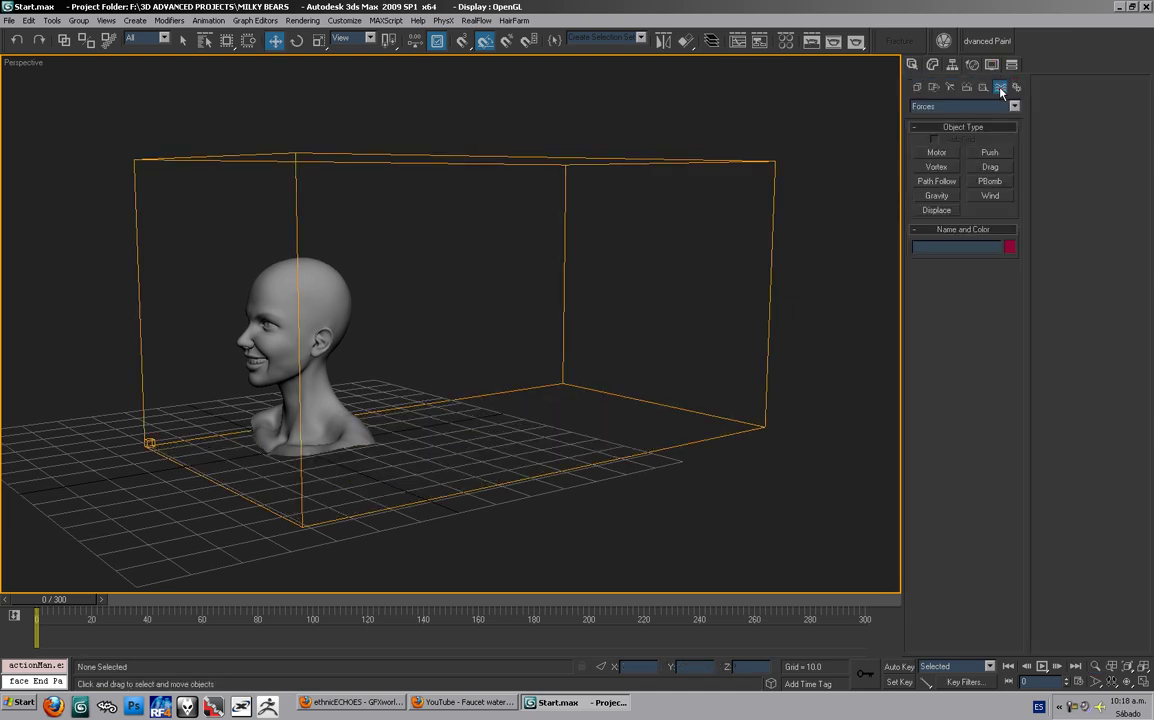
{"action": "left_click", "coordinate": [984, 88]}
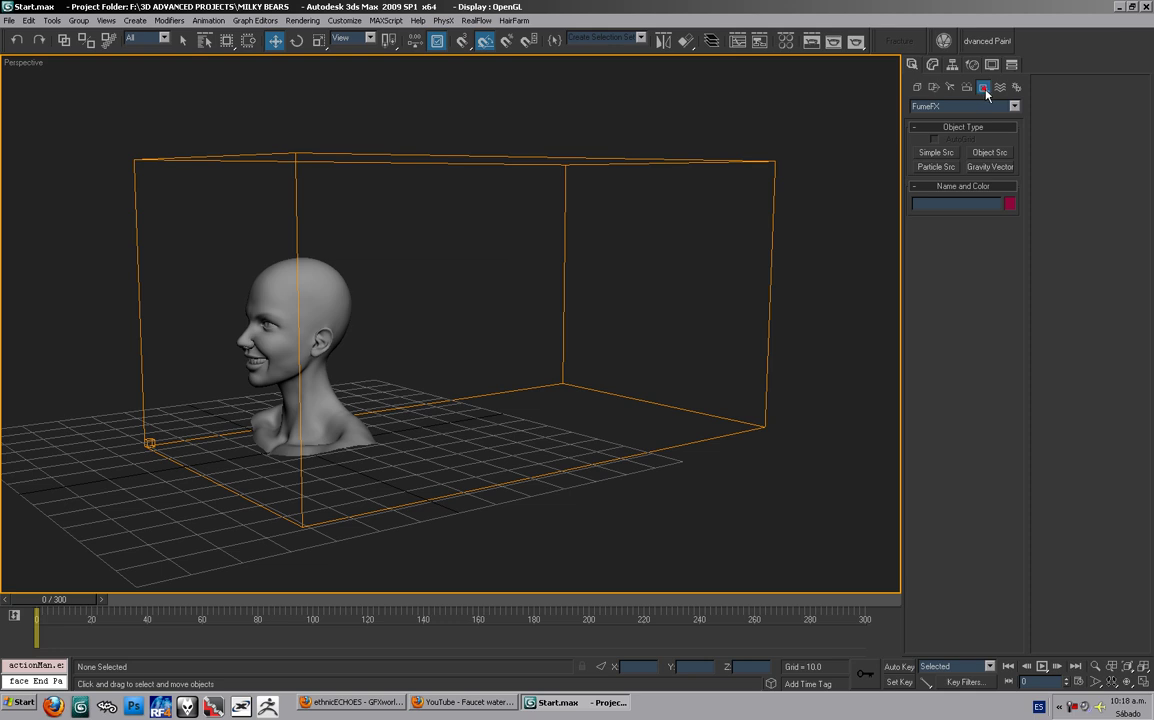
{"action": "left_click", "coordinate": [990, 152]}
{"action": "middle_click_drag", "start_coordinate": [489, 428], "coordinate": [582, 510], "text": "alt"}
{"action": "left_click", "coordinate": [582, 510]}
{"action": "left_click_drag", "start_coordinate": [582, 510], "coordinate": [591, 498]}
{"action": "middle_click_drag", "start_coordinate": [697, 360], "coordinate": [669, 391], "text": "alt"}
{"action": "key", "text": "w"}
Step: Assign the head mesh as the emitting object of the FumeFX object source
{"action": "left_click", "coordinate": [934, 66]}
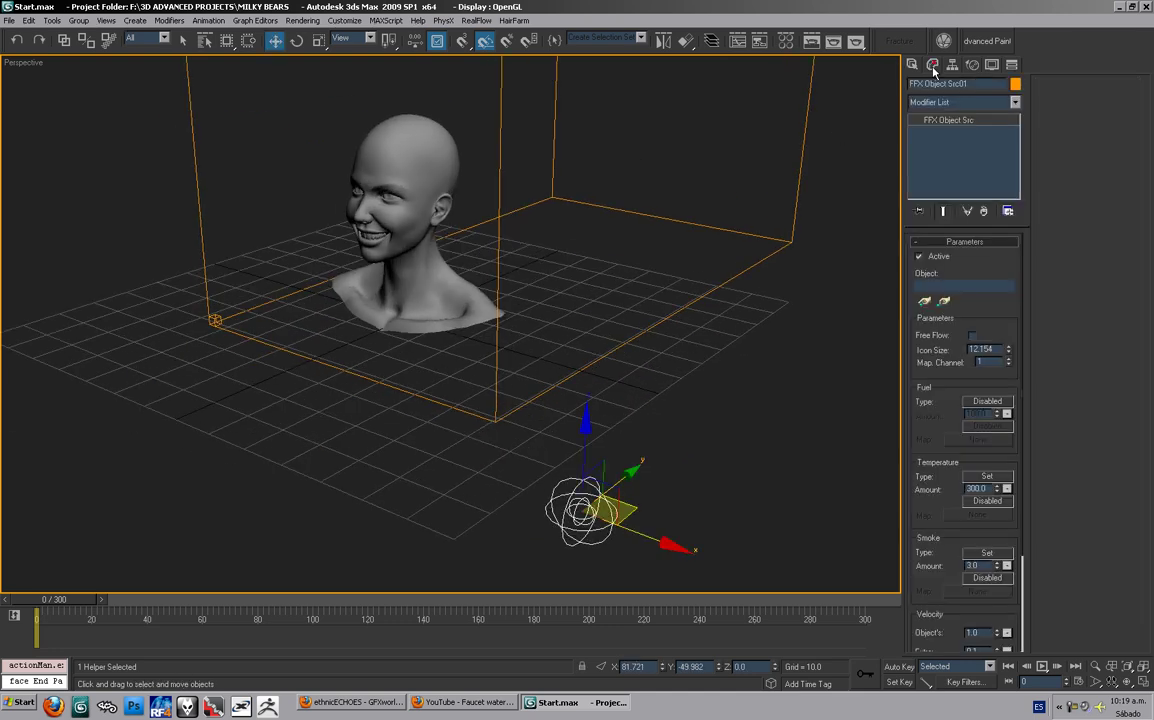
{"action": "left_click", "coordinate": [924, 301]}
{"action": "left_click", "coordinate": [404, 159]}
{"action": "middle_click_drag", "start_coordinate": [404, 159], "coordinate": [398, 204], "text": "alt"}
Step: Open the container's FumeFX settings and output preview, shrink the preview, and arrange both windows on opposite sides of the viewport
{"action": "left_click", "coordinate": [737, 228]}
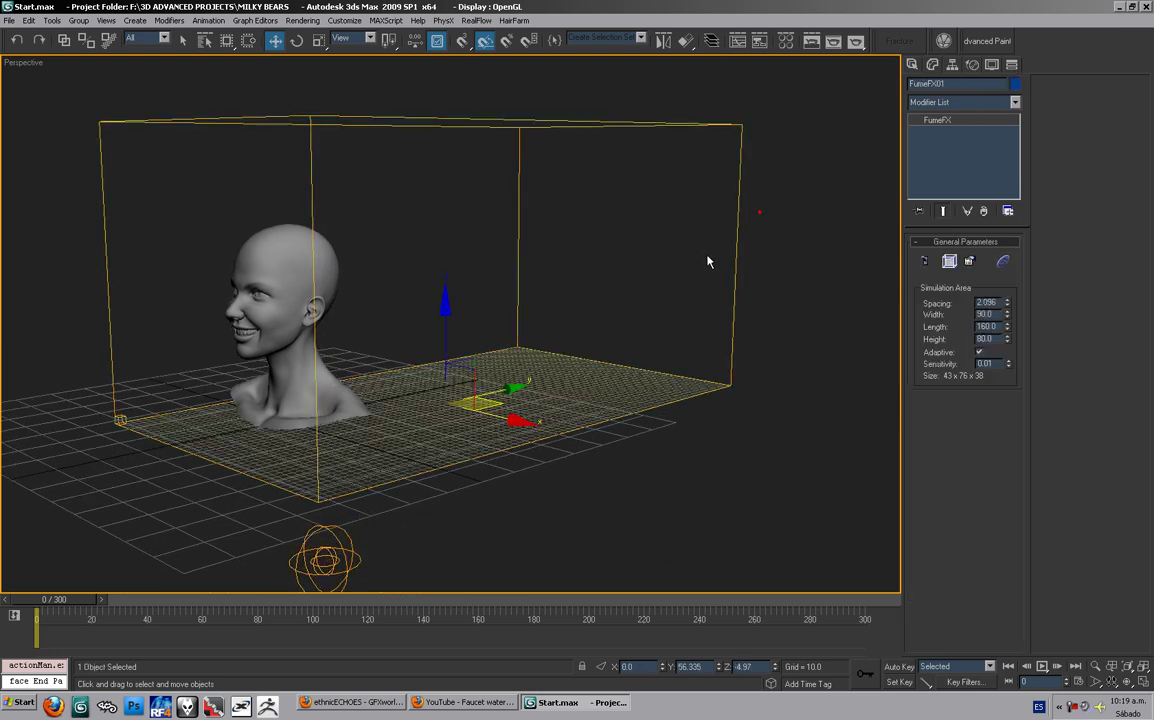
{"action": "left_click", "coordinate": [926, 264]}
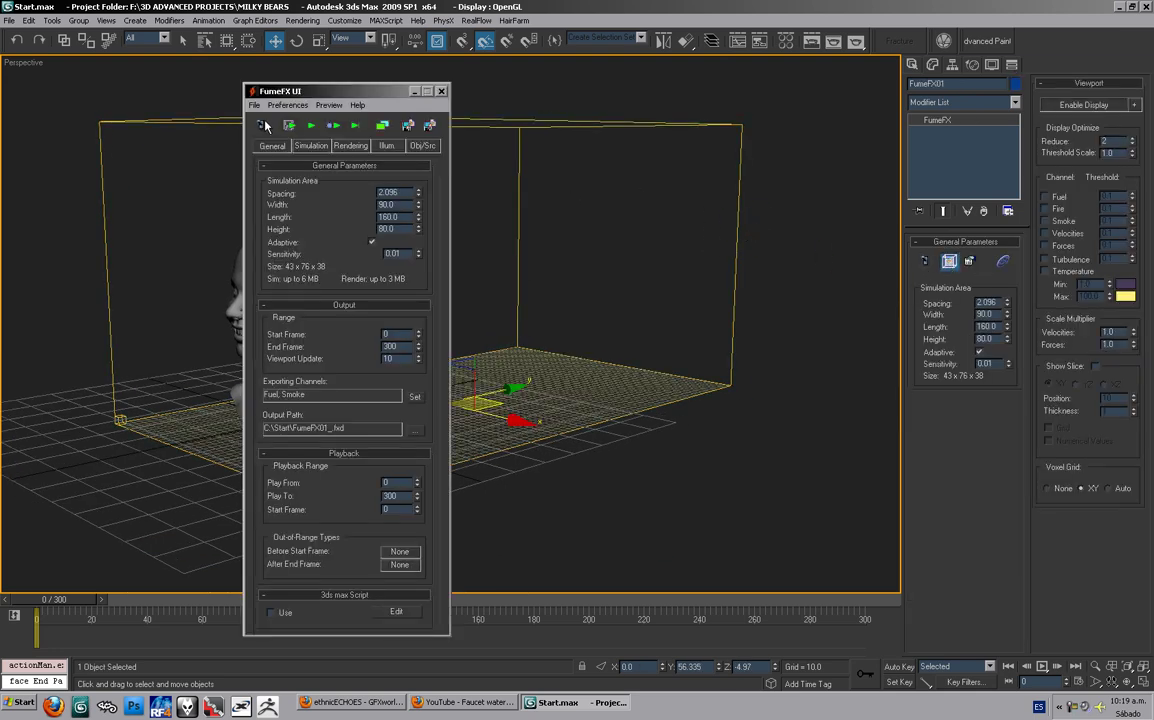
{"action": "left_click", "coordinate": [260, 125]}
{"action": "left_click_drag", "start_coordinate": [803, 137], "coordinate": [134, 74]}
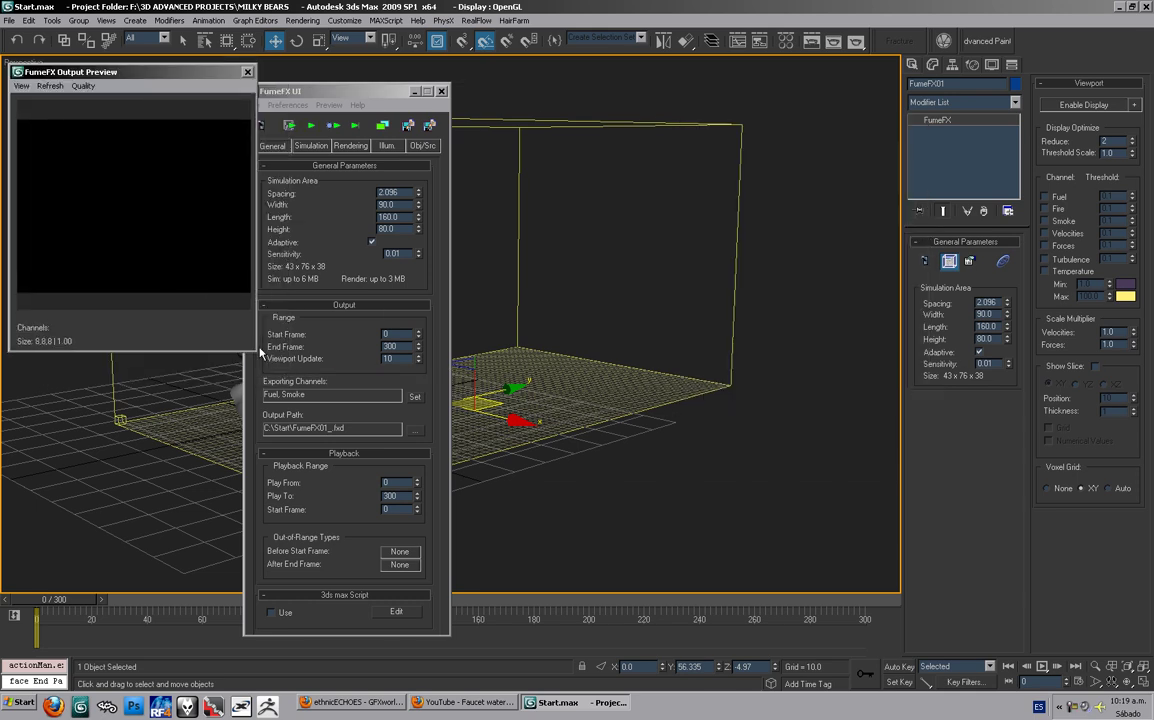
{"action": "left_click_drag", "start_coordinate": [255, 349], "coordinate": [232, 325]}
{"action": "left_click", "coordinate": [447, 117]}
{"action": "mouse_move", "coordinate": [343, 84]}
{"action": "left_mouse_down"}
{"action": "mouse_move", "coordinate": [820, 70]}
{"action": "mouse_move", "coordinate": [803, 72]}
{"action": "left_mouse_up"}
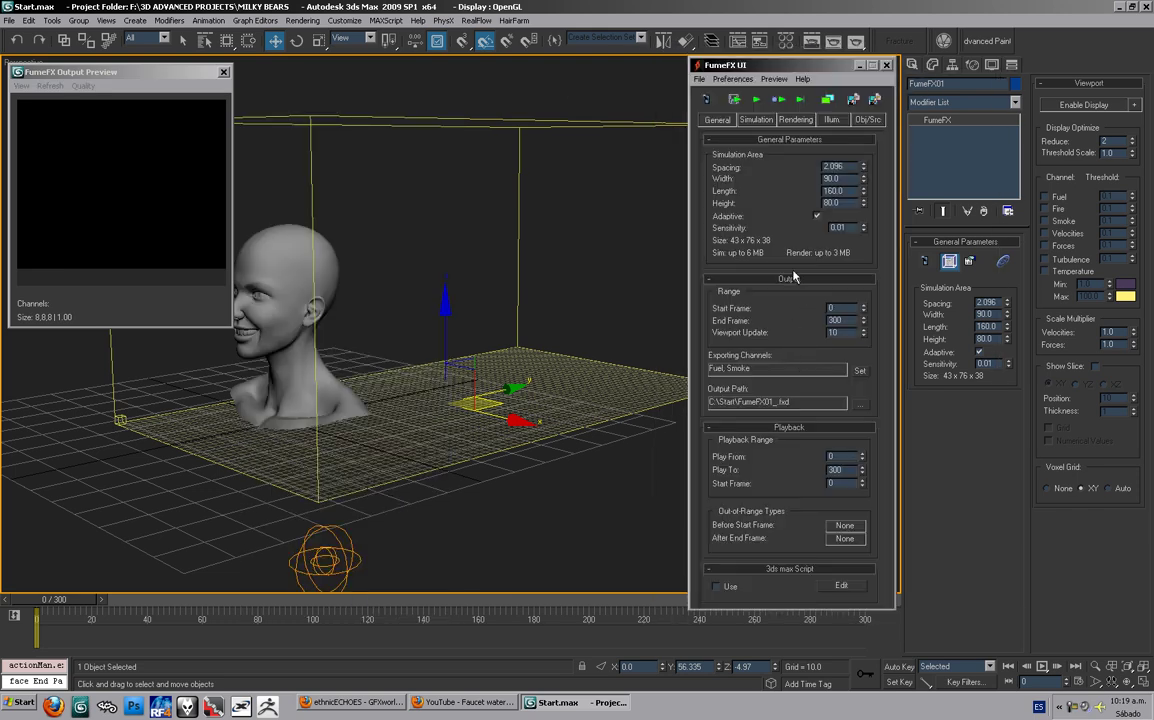
Step: Add the FumeFX object source helper to the container's list of simulation objects and sources
{"action": "left_click", "coordinate": [864, 121]}
{"action": "left_click", "coordinate": [856, 167]}
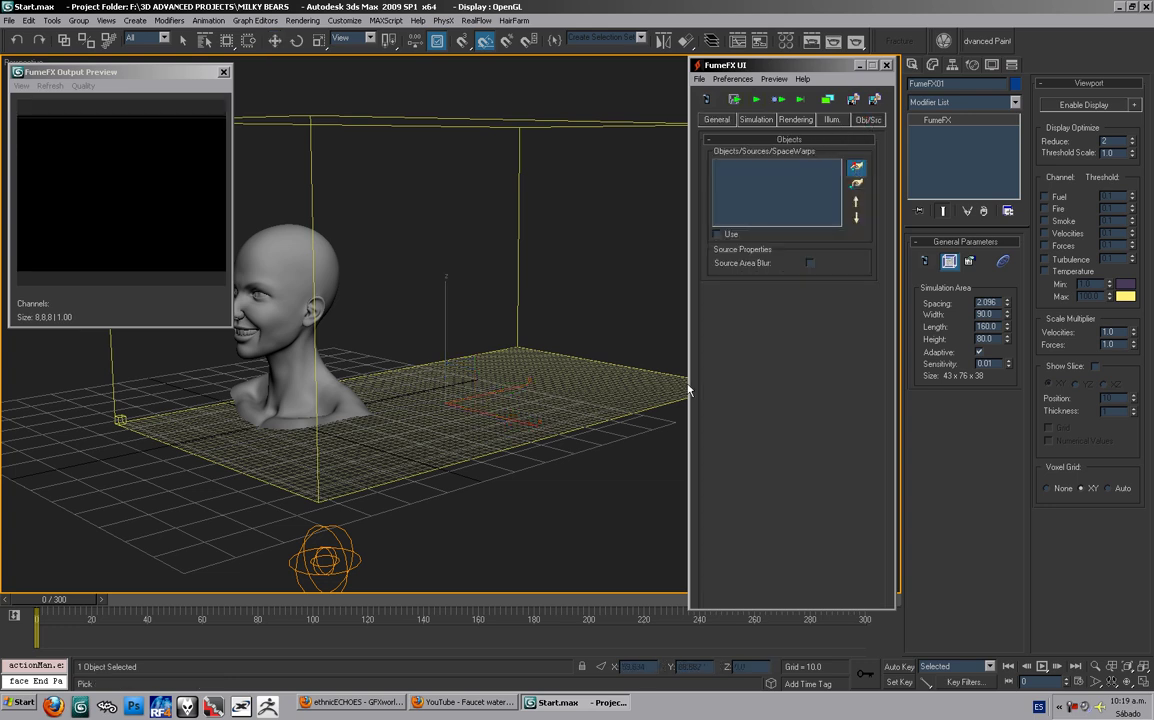
{"action": "left_click", "coordinate": [329, 554]}
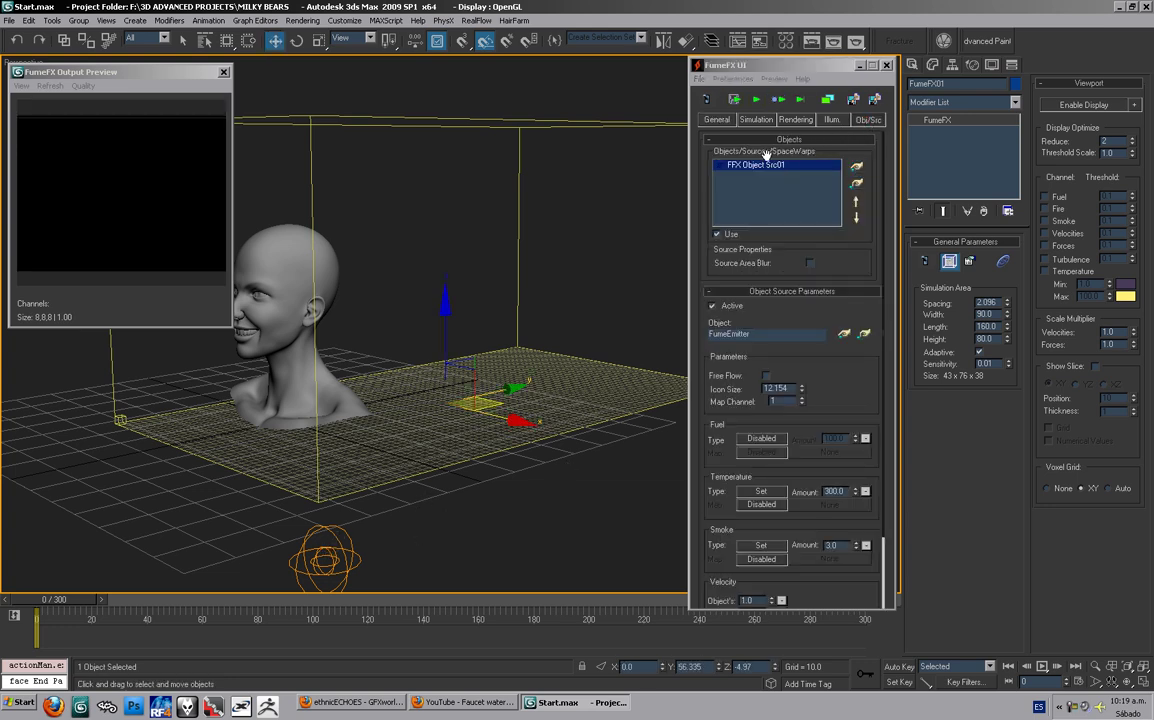
Step: Check the object source's fuel type choices and its temperature, smoke and velocity parameters
{"action": "left_click", "coordinate": [766, 443]}
{"action": "left_click", "coordinate": [790, 467]}
{"action": "left_click", "coordinate": [760, 442]}
{"action": "left_click", "coordinate": [775, 451]}
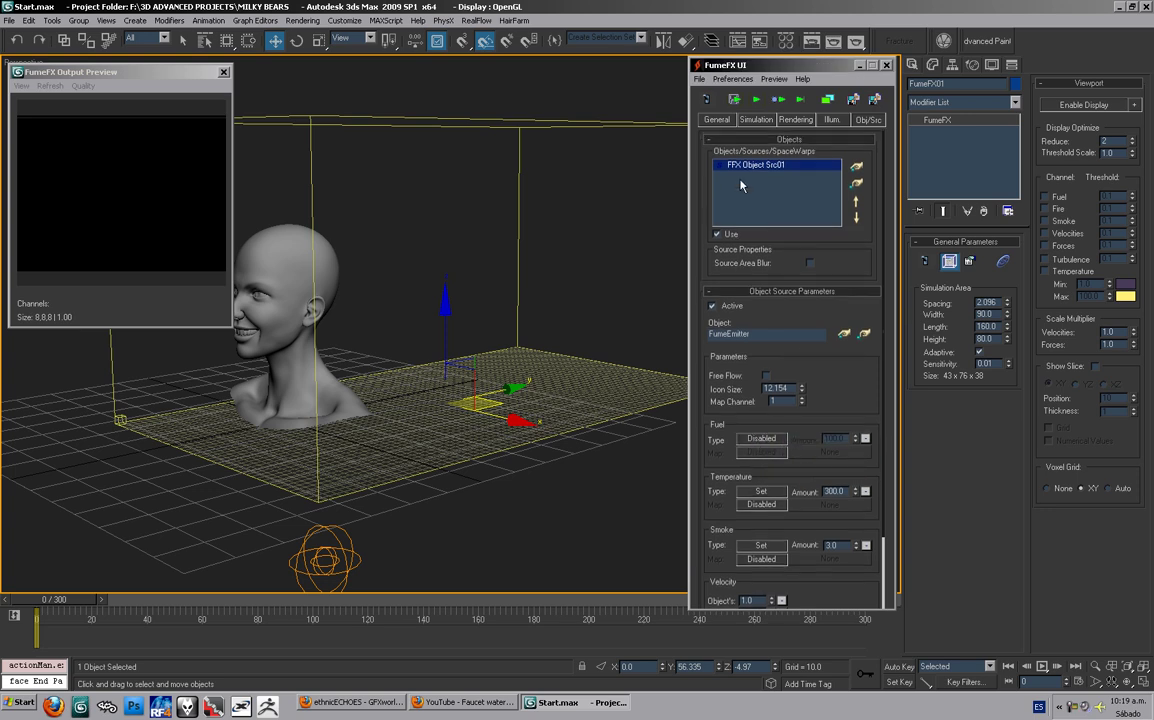
{"action": "scroll", "coordinate": [756, 360], "scroll_direction": "down", "scroll_amount": 2}
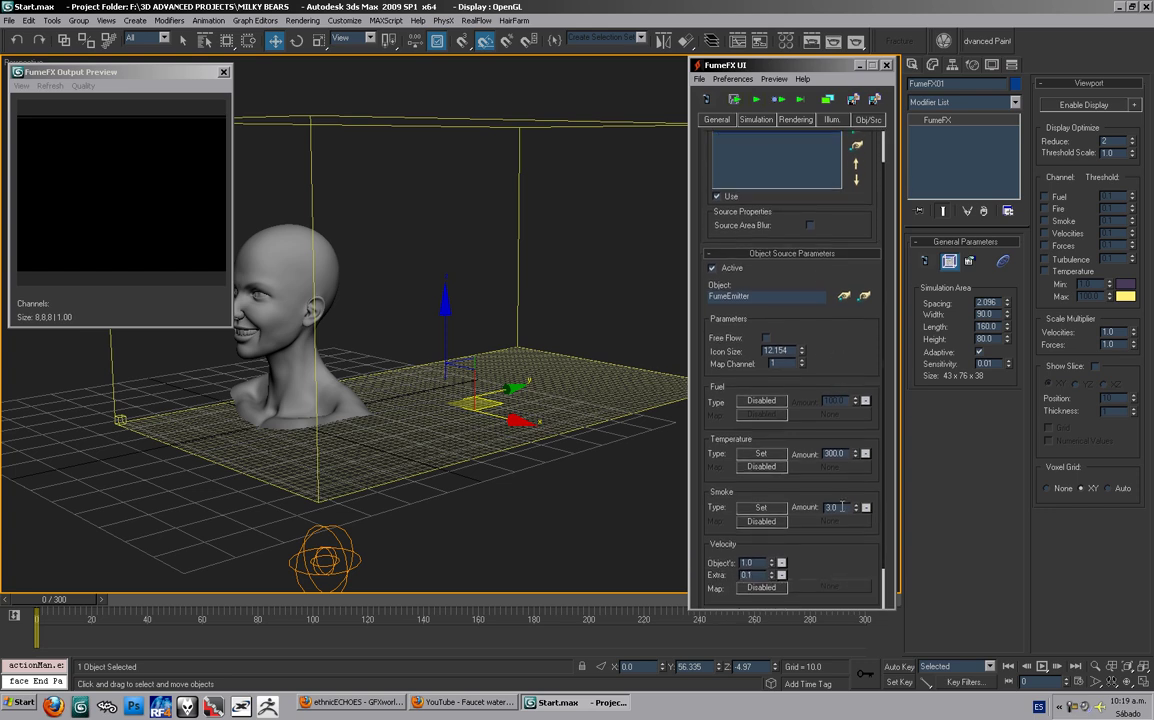
Step: Turn off fuel simulation in the FumeFX container's simulation settings
{"action": "left_click", "coordinate": [758, 120]}
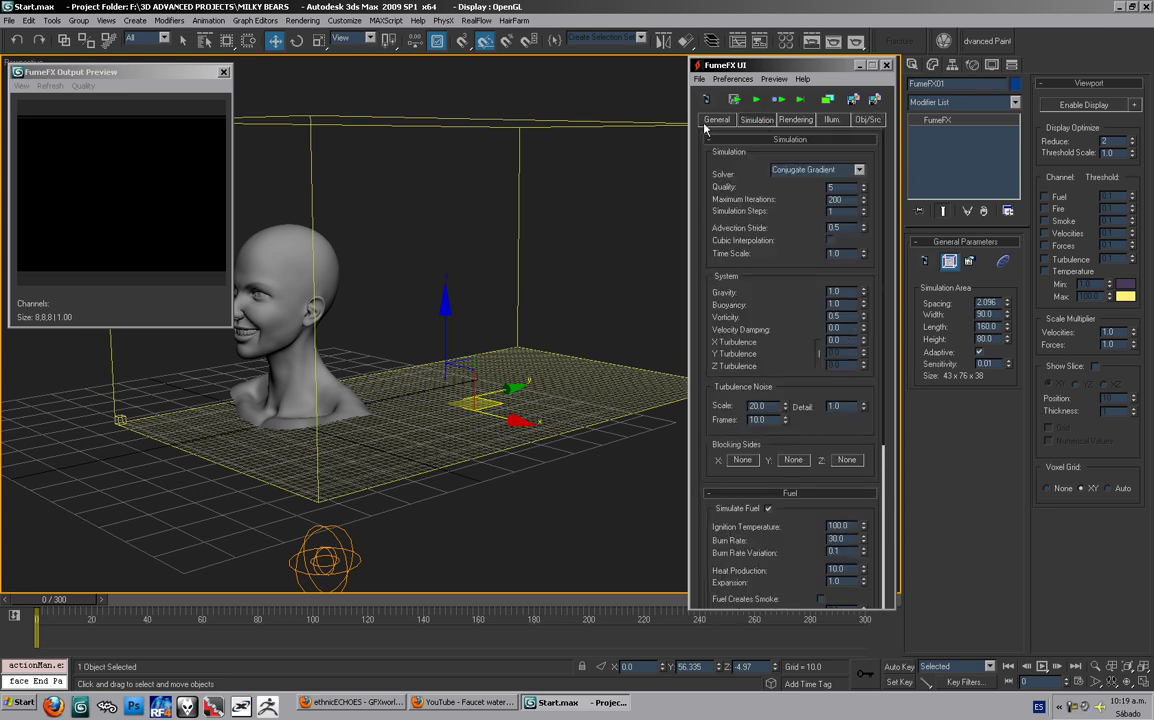
{"action": "left_click", "coordinate": [719, 120]}
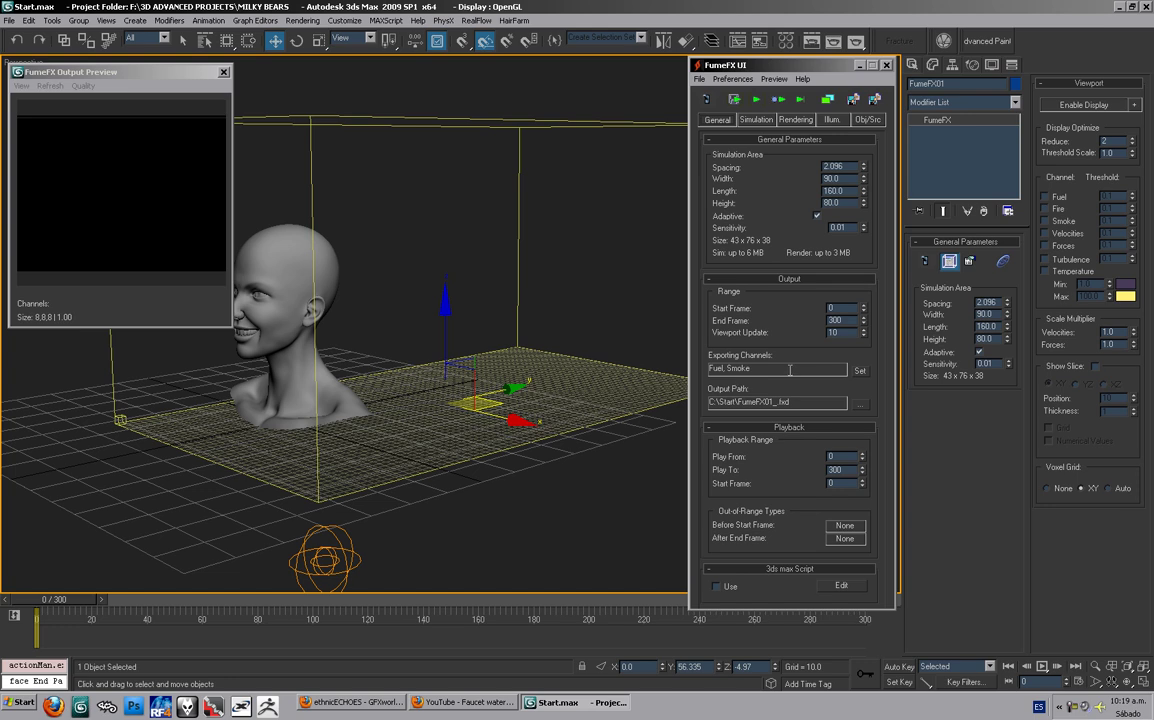
{"action": "left_click", "coordinate": [825, 120]}
{"action": "left_click", "coordinate": [756, 120]}
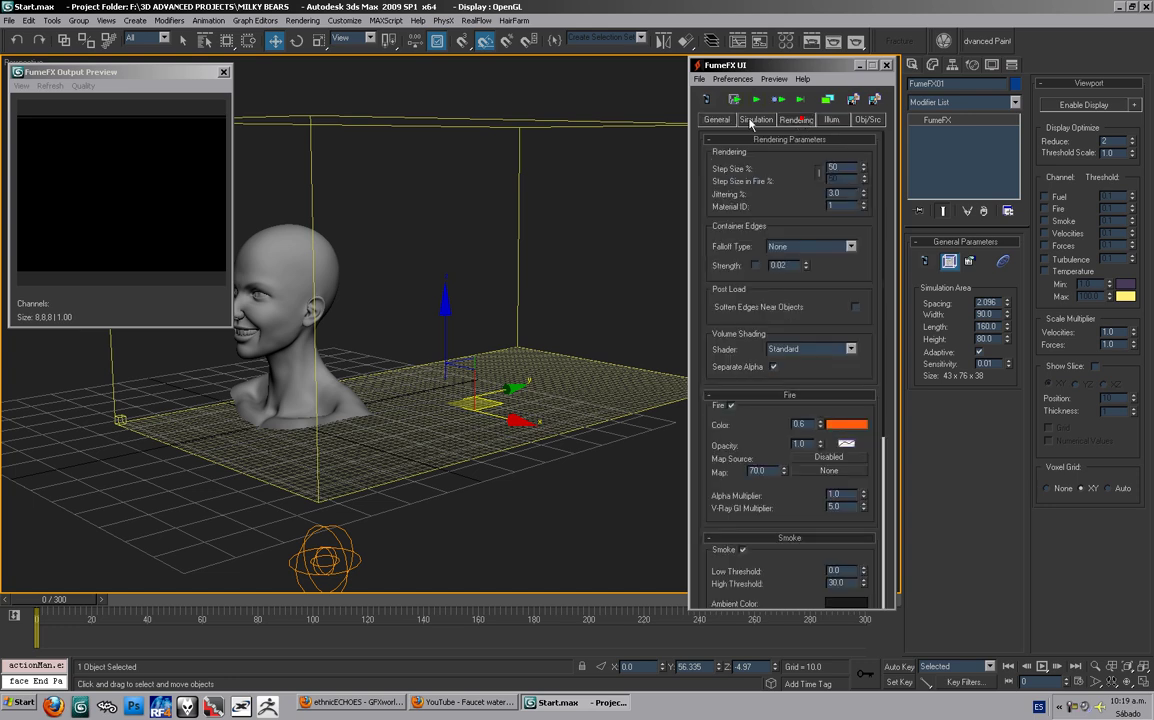
{"action": "left_click_drag", "start_coordinate": [797, 536], "coordinate": [796, 456]}
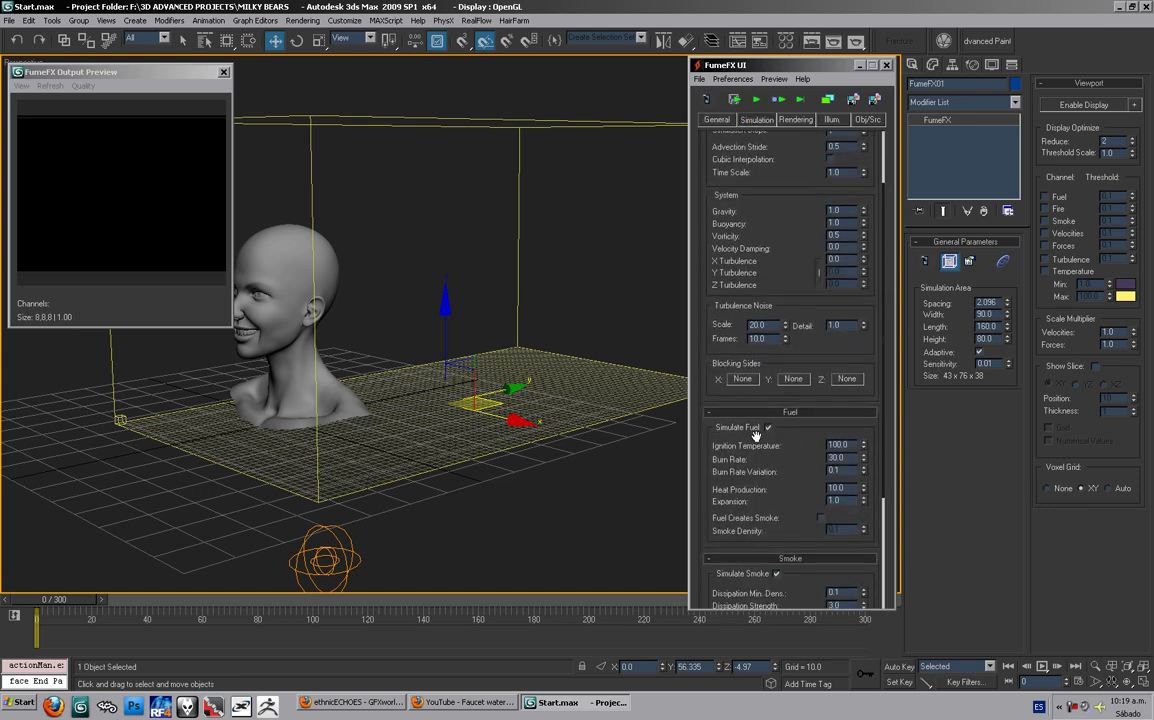
{"action": "left_click", "coordinate": [768, 428]}
{"action": "scroll", "coordinate": [790, 500], "scroll_direction": "down", "scroll_amount": 1}
{"action": "scroll", "coordinate": [793, 515], "scroll_direction": "up", "scroll_amount": 3}
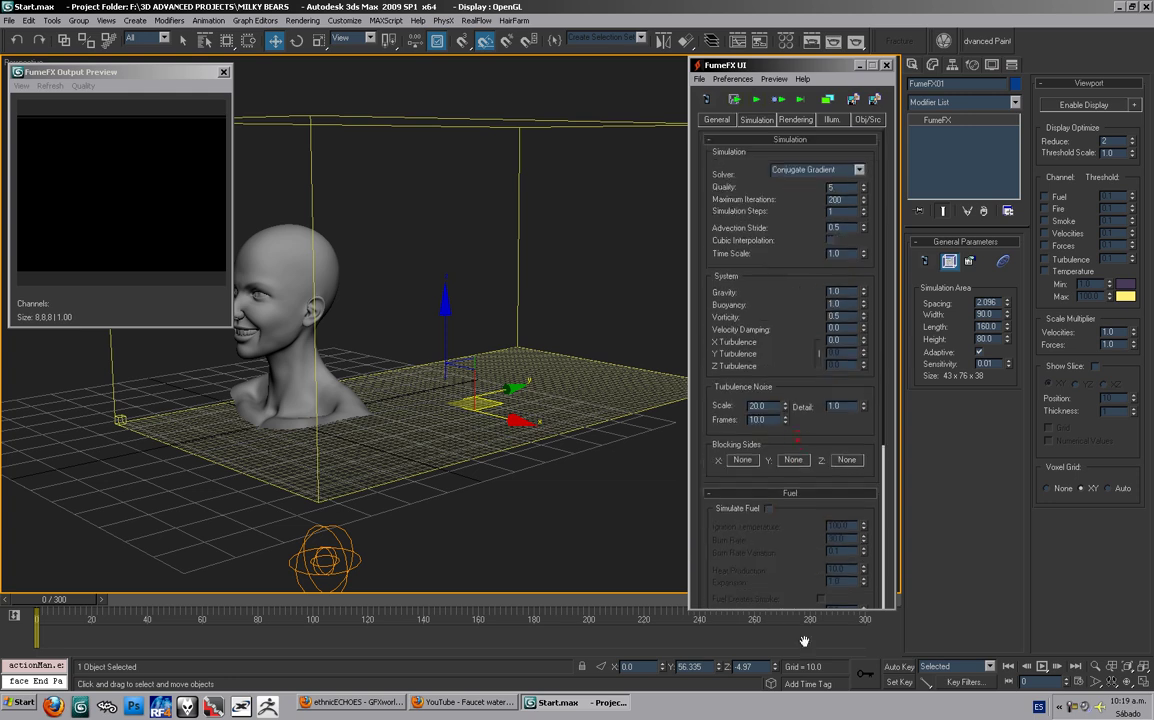
Step: Run a first test simulation of the smoke, stop it partway, and view the head from the side
{"action": "left_click", "coordinate": [756, 100]}
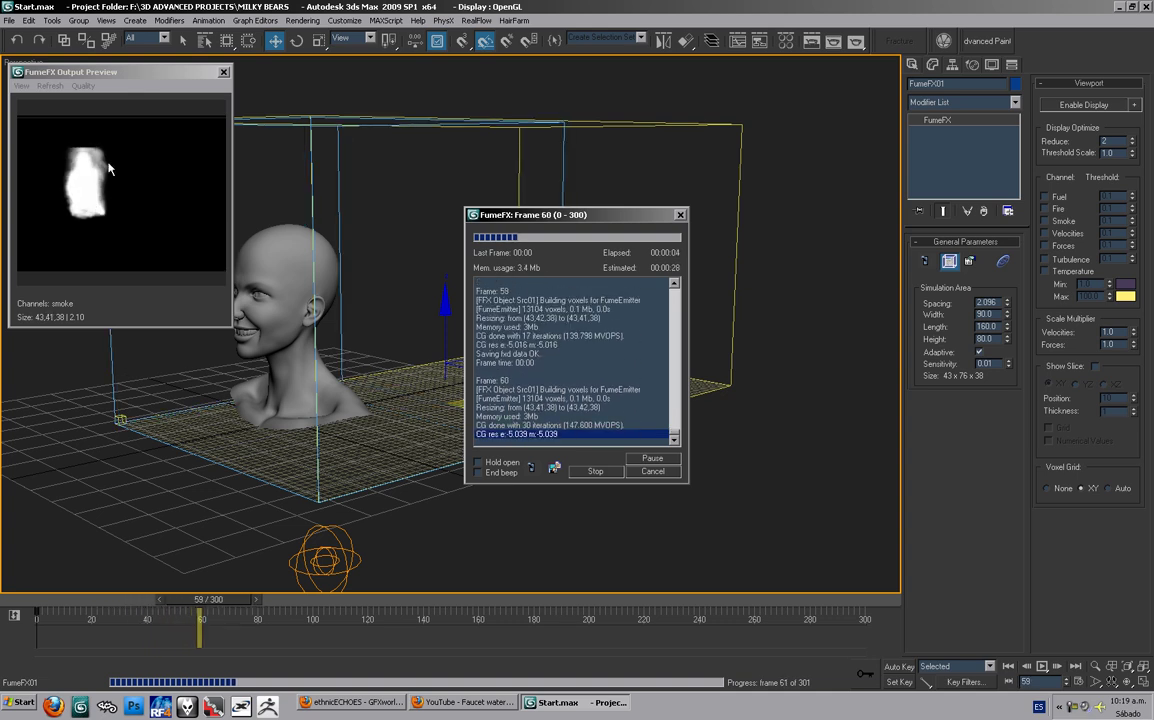
{"action": "key", "text": "Escape"}
{"action": "middle_click_drag", "start_coordinate": [350, 301], "coordinate": [491, 339], "text": "alt"}
{"action": "key", "text": "alt+z"}
{"action": "left_click_drag", "start_coordinate": [491, 343], "coordinate": [538, 315]}
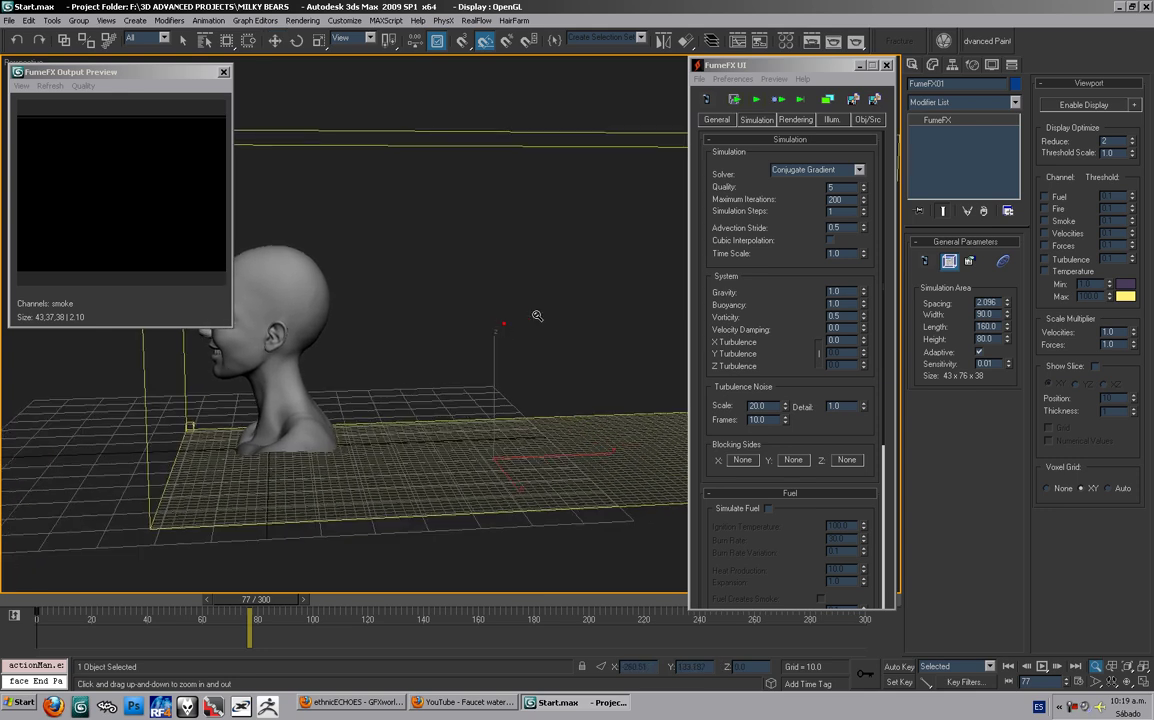
Step: Set the simulation's maximum iterations to 100 and its time scale to 0.85
{"action": "double_click", "coordinate": [838, 200]}
{"action": "type", "text": "1"}
{"action": "double_click", "coordinate": [840, 254]}
{"action": "type", "text": "1"}
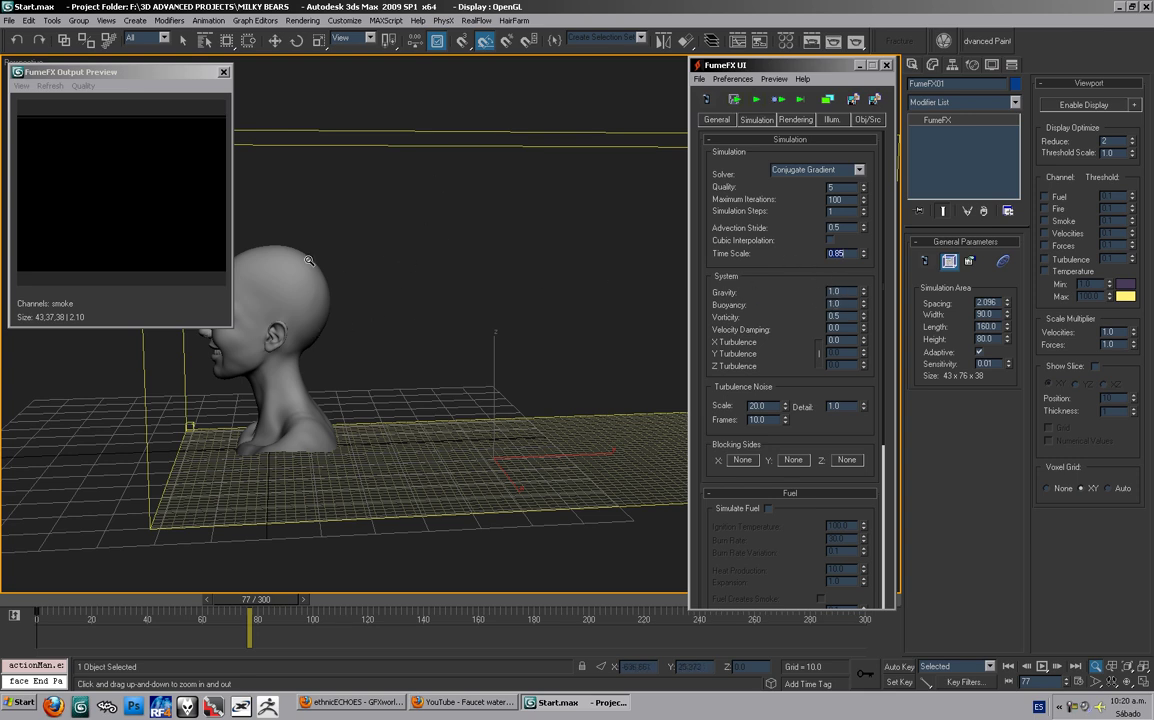
Step: Set buoyancy to 0.25, vorticity to 0.65, X turbulence to 0.4, and turbulence noise scale to 15, frames to 7 and detail to 3.5
{"action": "double_click", "coordinate": [842, 302]}
{"action": "left_click", "coordinate": [753, 405]}
{"action": "type", "text": "15"}
{"action": "key", "text": "Tab"}
{"action": "key", "text": "Tab"}
{"action": "type", "text": "3"}
{"action": "left_click_drag", "start_coordinate": [793, 358], "coordinate": [811, 457]}
{"action": "left_click_drag", "start_coordinate": [803, 301], "coordinate": [803, 310]}
Step: Run a test simulation with the new turbulence settings, stop it partway, and return to frame 0
{"action": "left_click", "coordinate": [755, 101]}
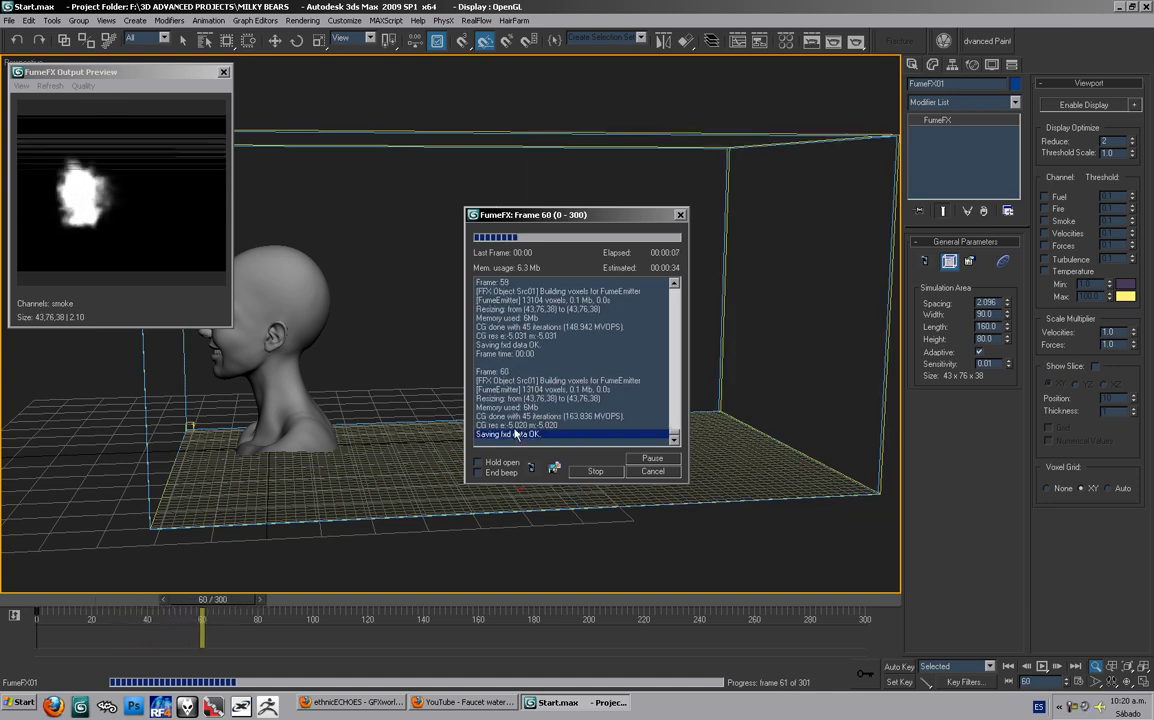
{"action": "left_click", "coordinate": [590, 473]}
{"action": "left_click_drag", "start_coordinate": [205, 600], "coordinate": [6, 573]}
{"action": "key", "text": "alt+z"}
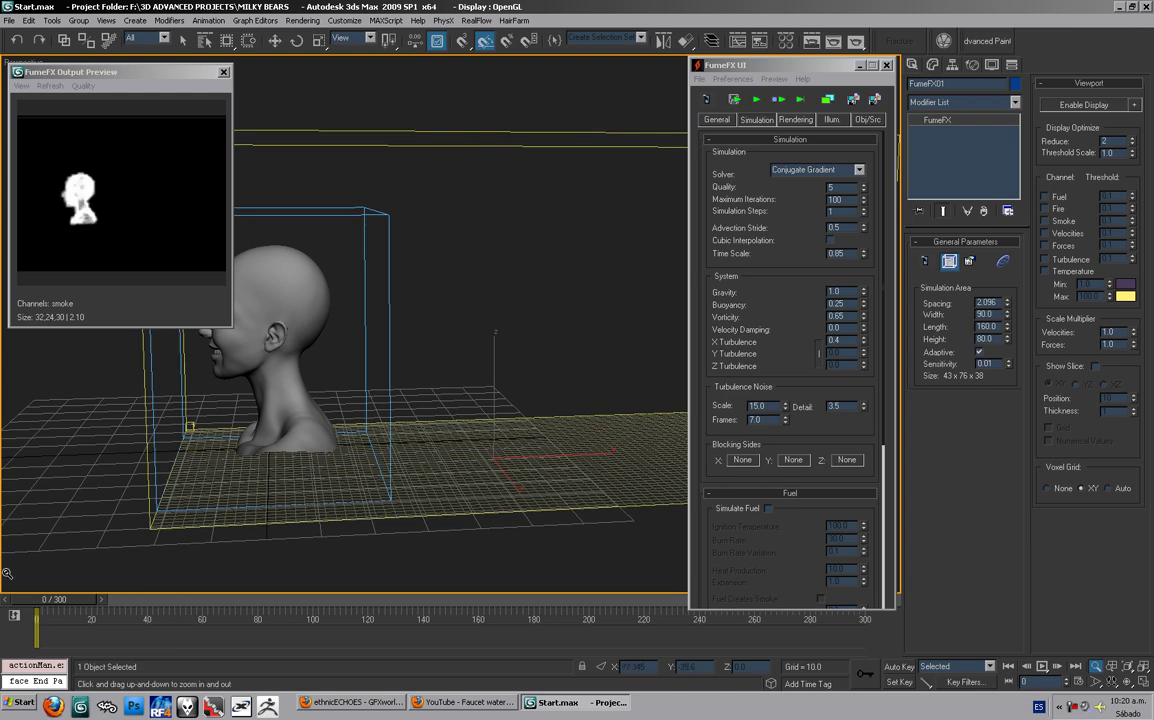
Step: Create a Wind space warp beside the container and rotate it to blow along the container's length, away from the head
{"action": "left_click", "coordinate": [912, 64]}
{"action": "left_click", "coordinate": [1000, 87]}
{"action": "left_click", "coordinate": [987, 107]}
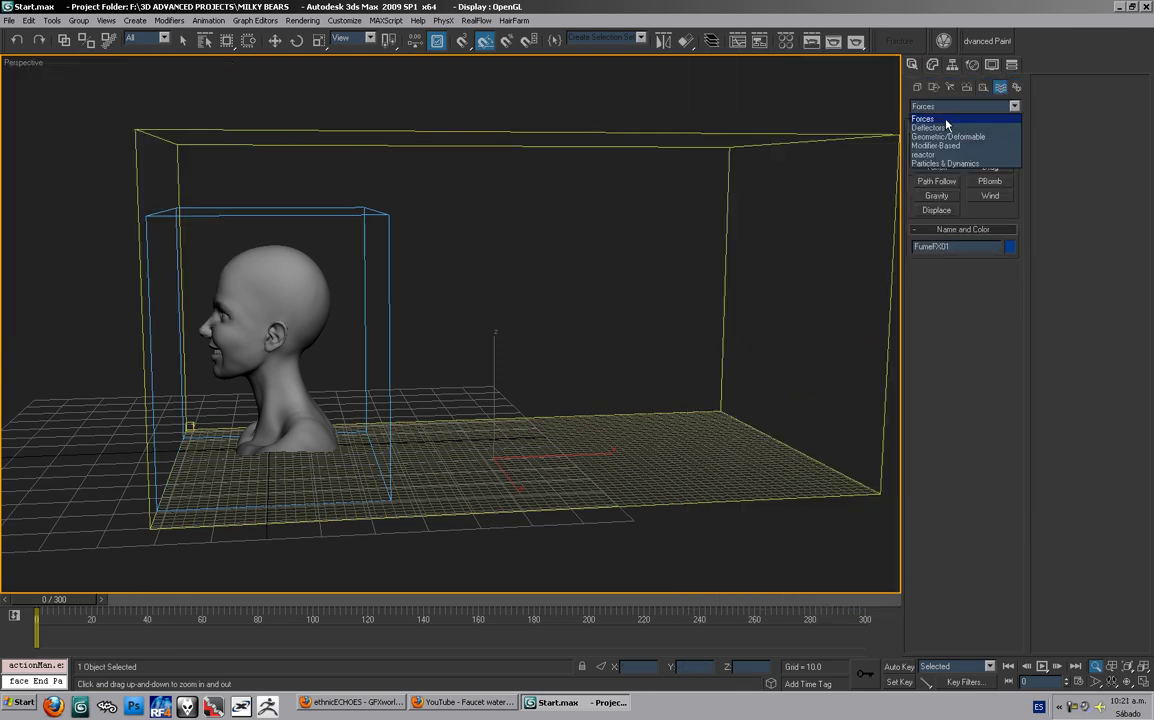
{"action": "left_click", "coordinate": [945, 119]}
{"action": "left_click", "coordinate": [992, 195]}
{"action": "left_click_drag", "start_coordinate": [482, 513], "coordinate": [493, 495]}
{"action": "key", "text": "w"}
{"action": "key", "text": "e"}
{"action": "left_click_drag", "start_coordinate": [490, 412], "coordinate": [618, 467]}
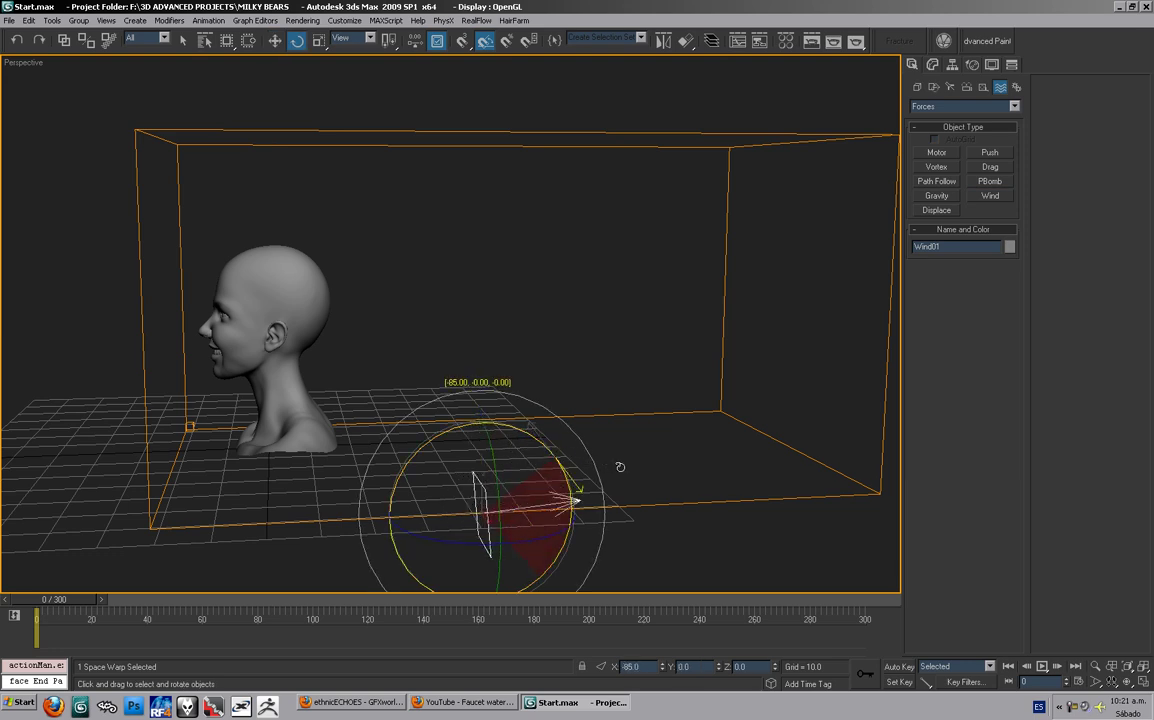
{"action": "key", "text": "w"}
Step: Add the wind to the FumeFX container's objects and sources list and set its strength to 4
{"action": "left_click", "coordinate": [932, 64]}
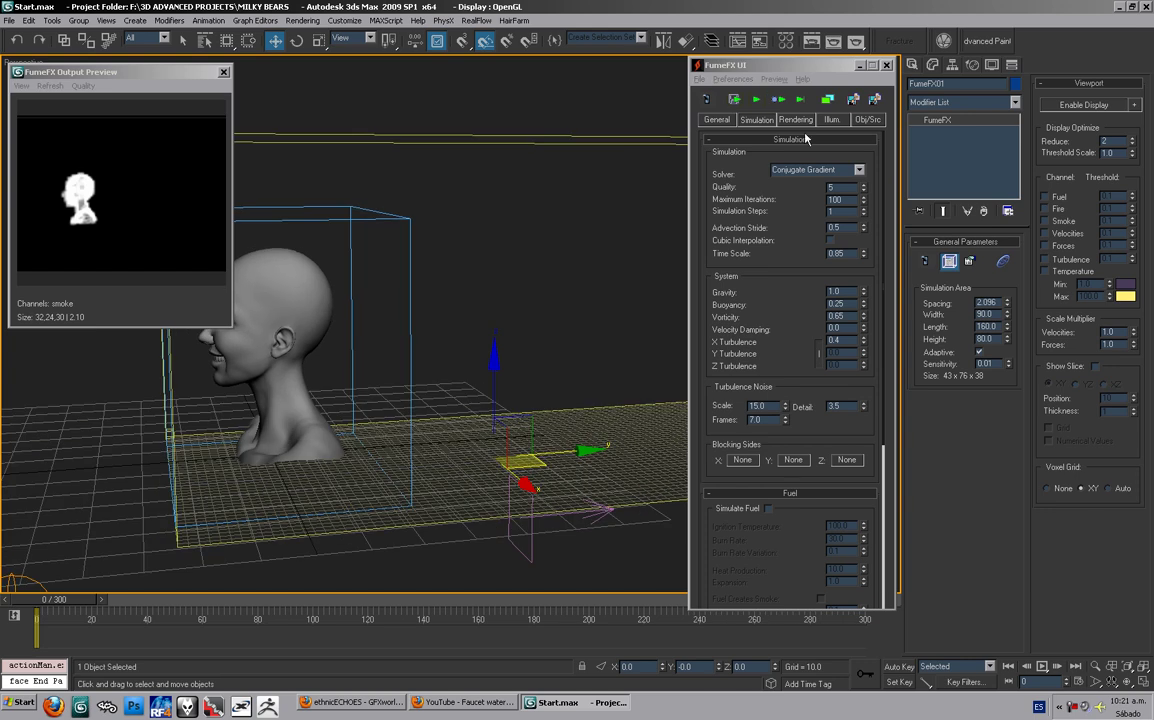
{"action": "left_click", "coordinate": [866, 120]}
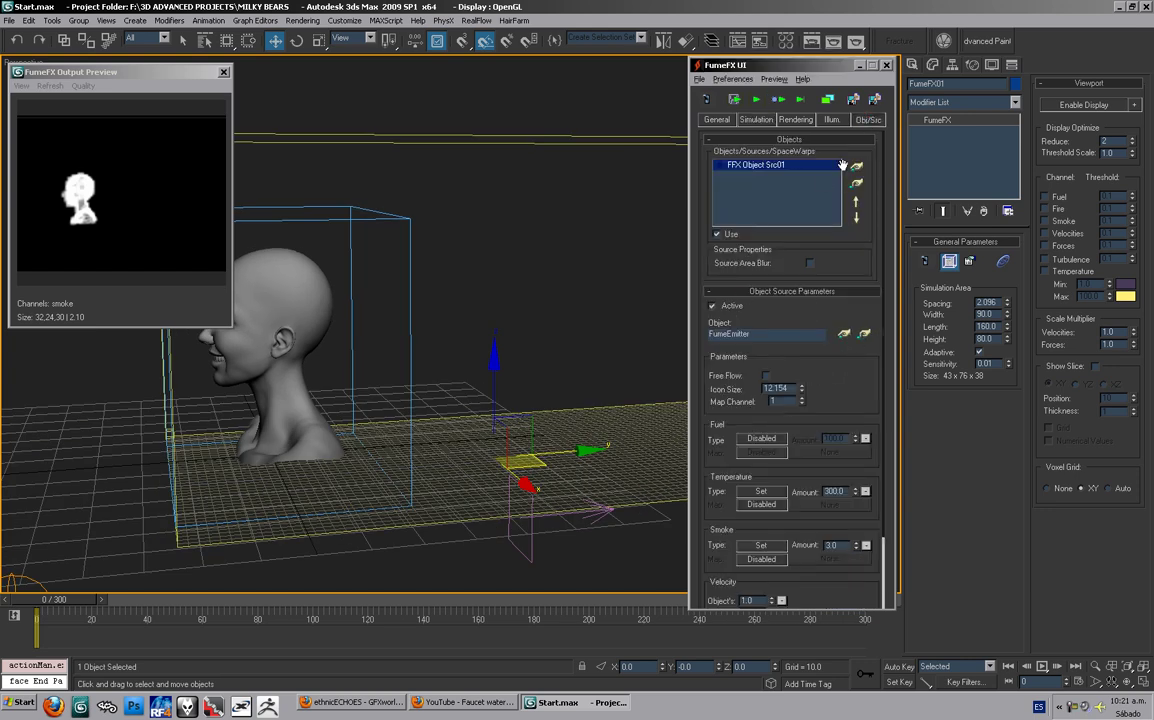
{"action": "left_click", "coordinate": [856, 168]}
{"action": "left_click", "coordinate": [600, 515]}
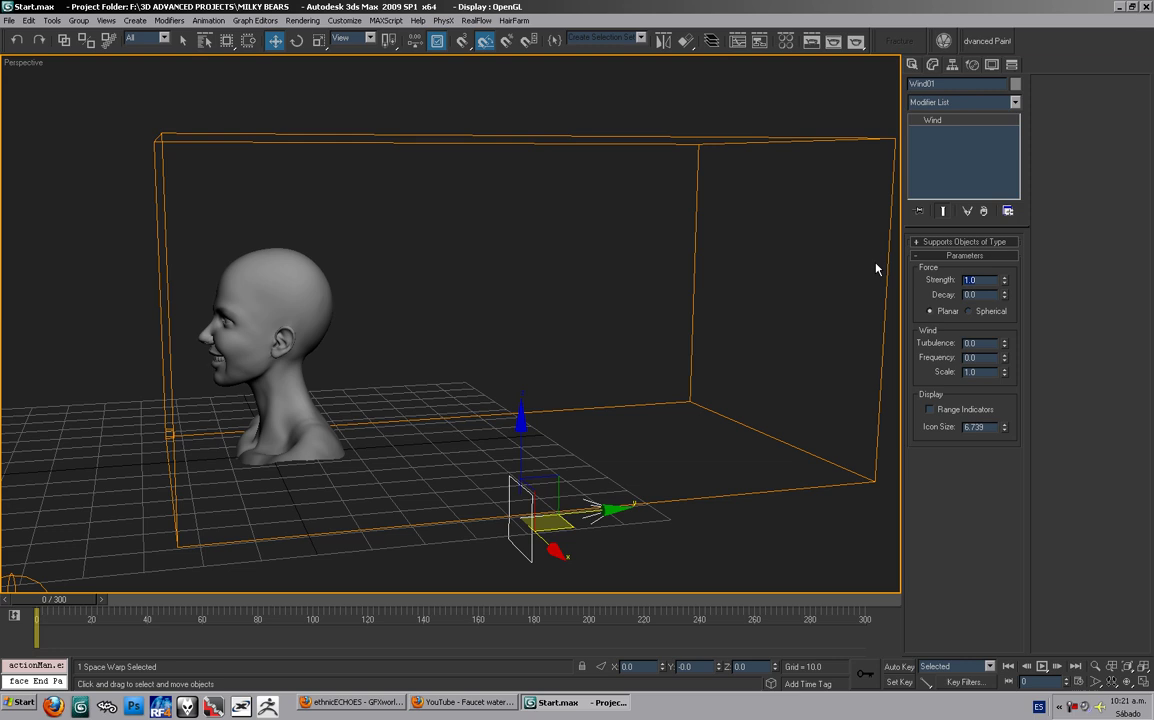
{"action": "type", "text": "4"}
{"action": "key", "text": "Return"}
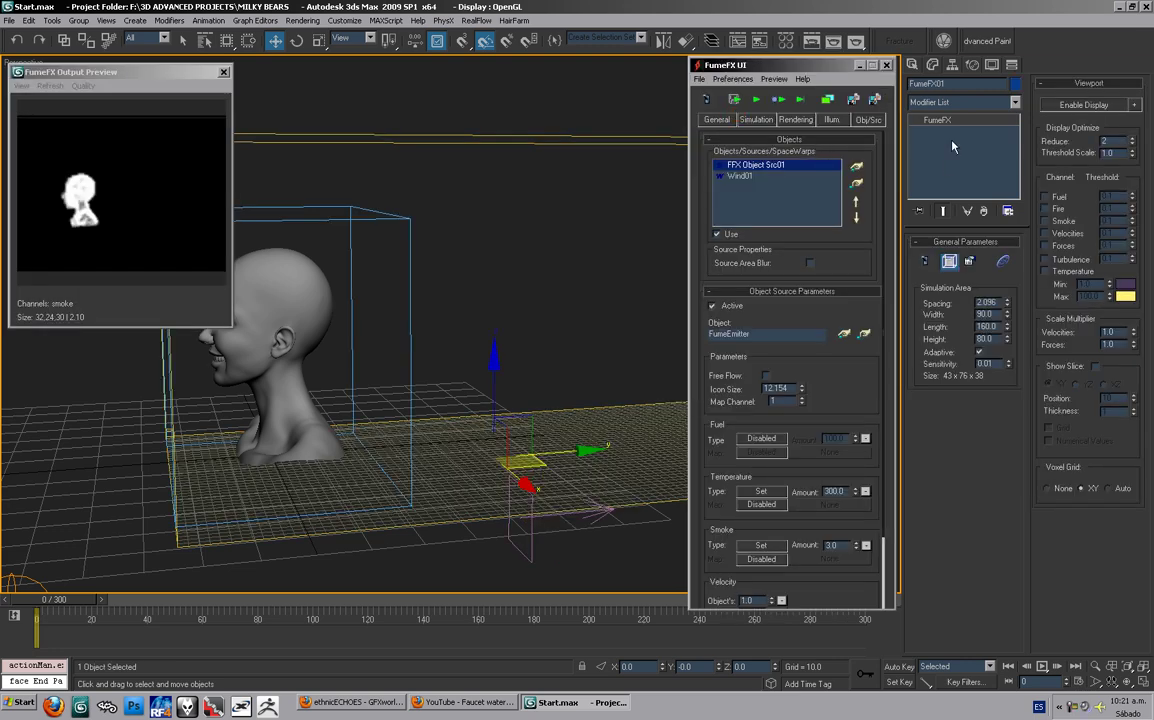
Step: Simulate the smoke with the wind, stop partway, and play back the simulated frames from the start
{"action": "left_click", "coordinate": [756, 100]}
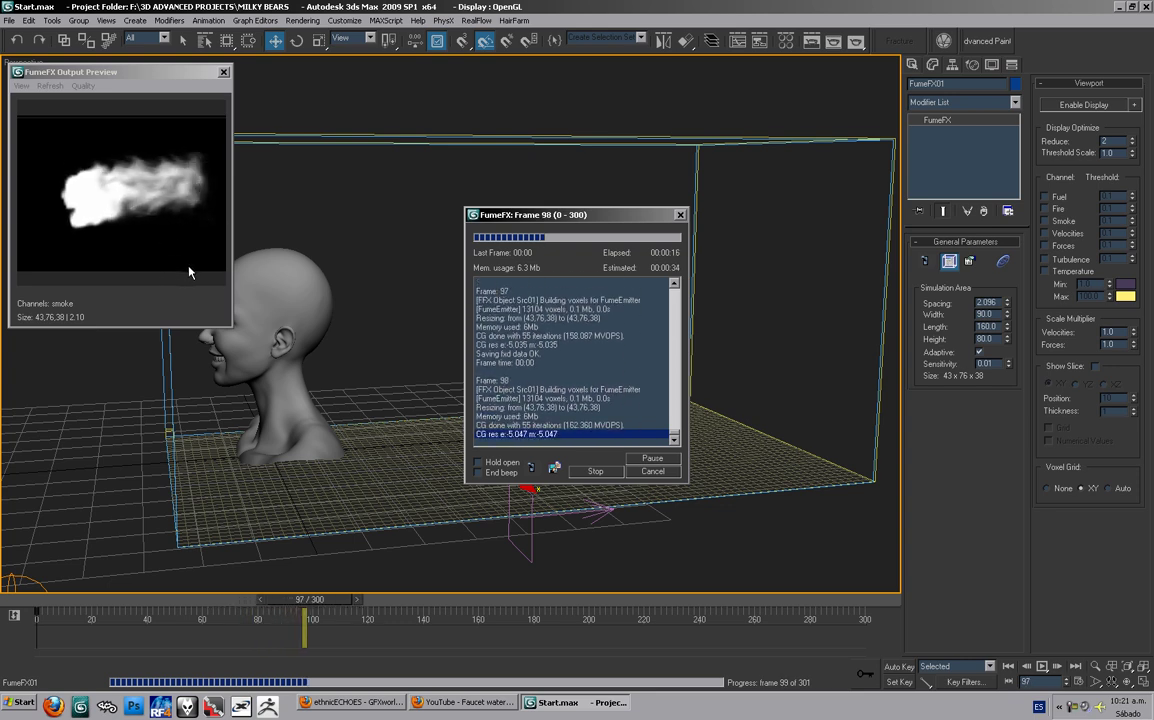
{"action": "key", "text": "Escape"}
{"action": "left_click_drag", "start_coordinate": [326, 603], "coordinate": [40, 600]}
{"action": "key", "text": "slash"}
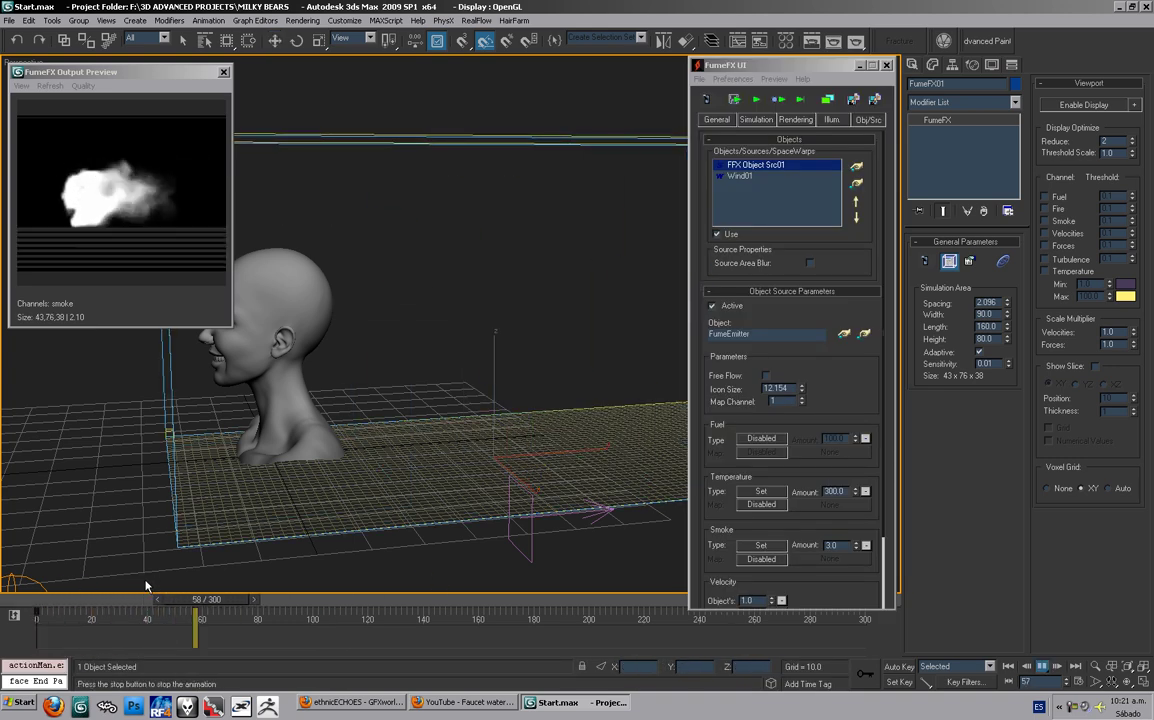
{"action": "key", "text": "/"}
{"action": "key", "text": "w"}
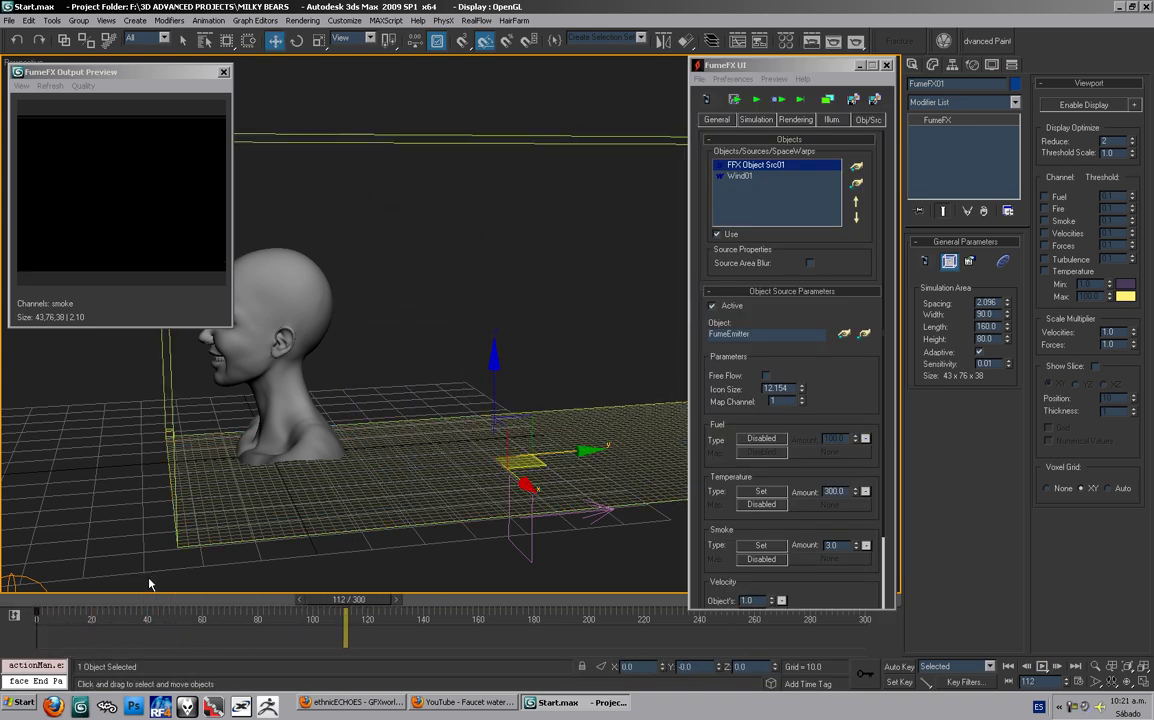
Step: Scrub through the last simulated frames and examine how the smoke meets the container's far end
{"action": "left_click_drag", "start_coordinate": [354, 602], "coordinate": [305, 604]}
{"action": "mouse_move", "coordinate": [302, 418]}
{"action": "middle_mouse_down"}
{"action": "mouse_move", "coordinate": [236, 427]}
{"action": "mouse_move", "coordinate": [250, 372]}
{"action": "mouse_move", "coordinate": [294, 414]}
{"action": "middle_mouse_up"}
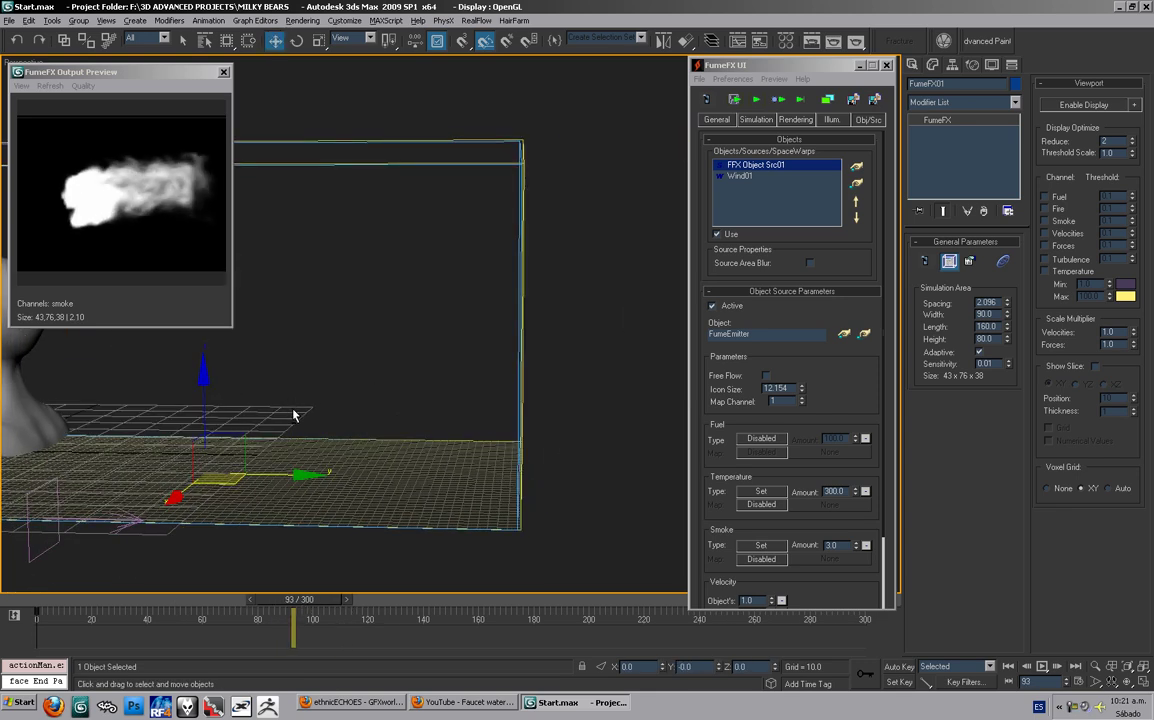
{"action": "left_click_drag", "start_coordinate": [293, 602], "coordinate": [281, 602]}
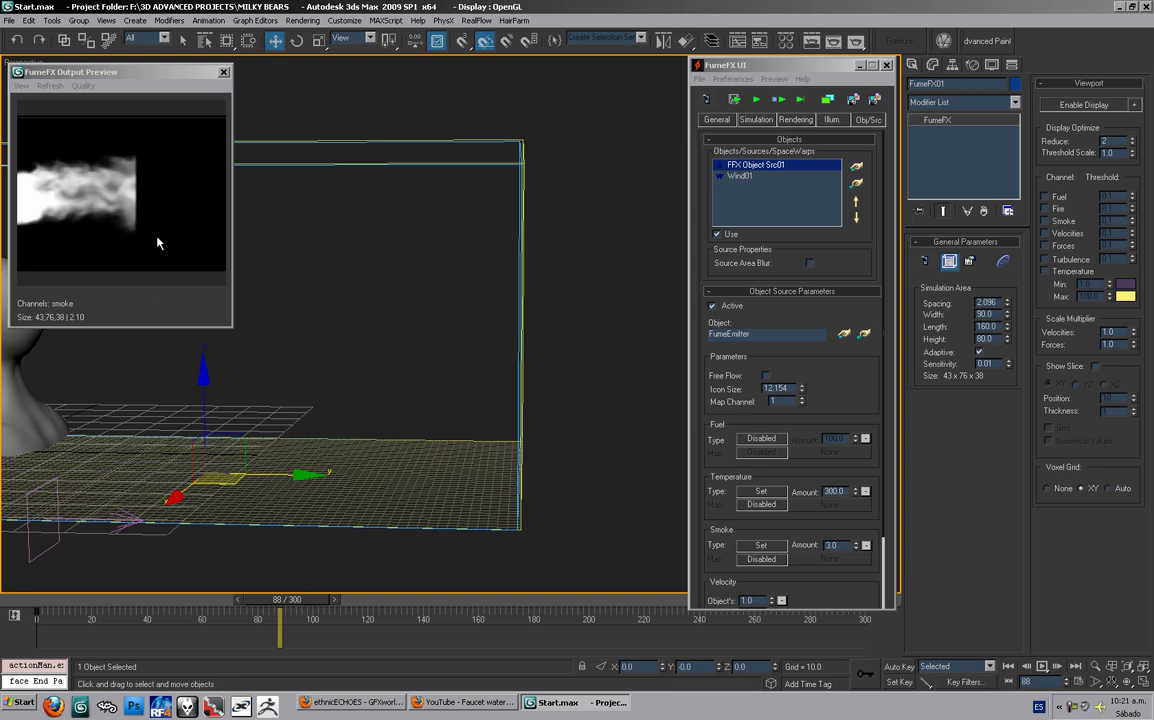
{"action": "mouse_move", "coordinate": [291, 609]}
{"action": "left_mouse_down"}
{"action": "mouse_move", "coordinate": [90, 603]}
{"action": "mouse_move", "coordinate": [381, 603]}
{"action": "mouse_move", "coordinate": [265, 605]}
{"action": "mouse_move", "coordinate": [317, 605]}
{"action": "mouse_move", "coordinate": [305, 603]}
{"action": "left_mouse_up"}
Step: Set the container's grid spacing to 3.0
{"action": "middle_click_drag", "start_coordinate": [348, 466], "coordinate": [523, 456], "text": "alt"}
{"action": "key", "text": "alt+z"}
{"action": "left_click_drag", "start_coordinate": [520, 456], "coordinate": [504, 488]}
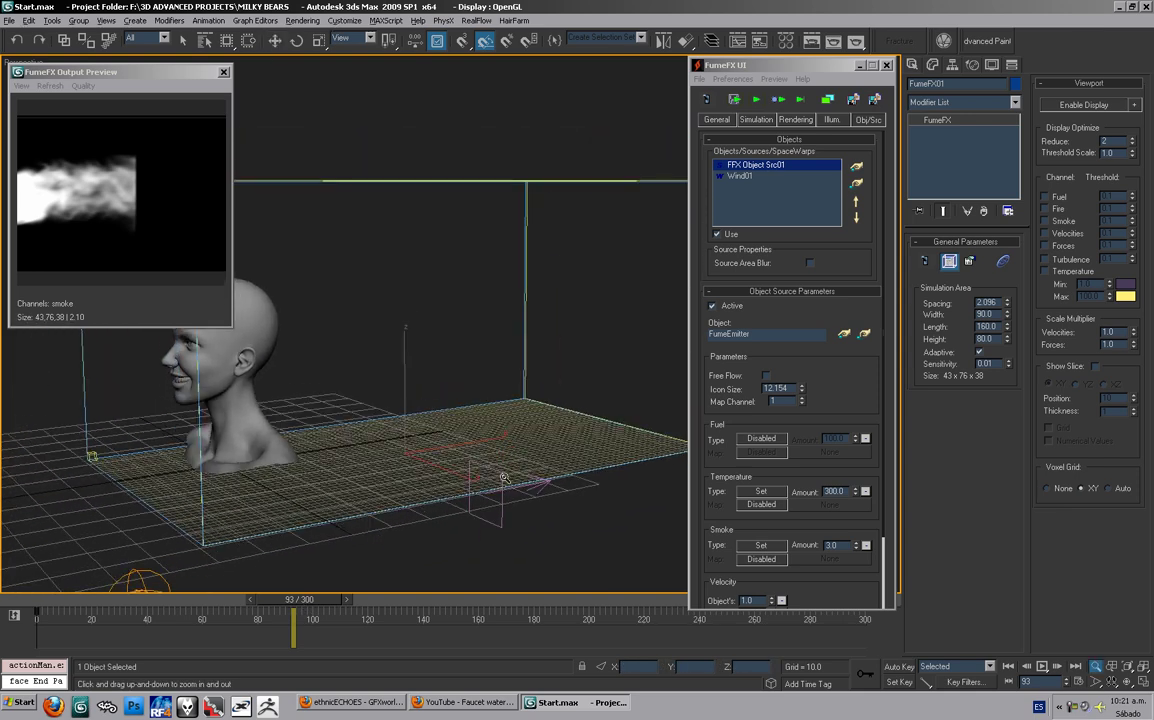
{"action": "middle_click_drag", "start_coordinate": [499, 481], "coordinate": [531, 505], "text": "ctrl+alt"}
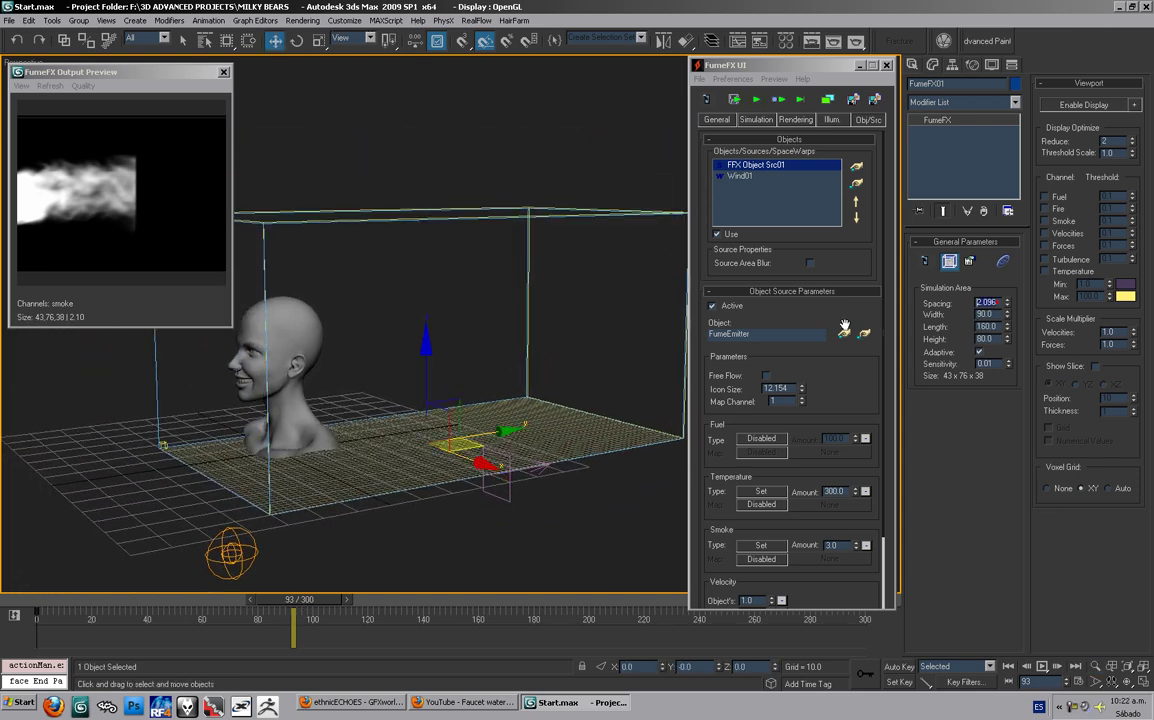
{"action": "type", "text": "2."}
{"action": "key", "text": "Return"}
{"action": "key", "text": "Return"}
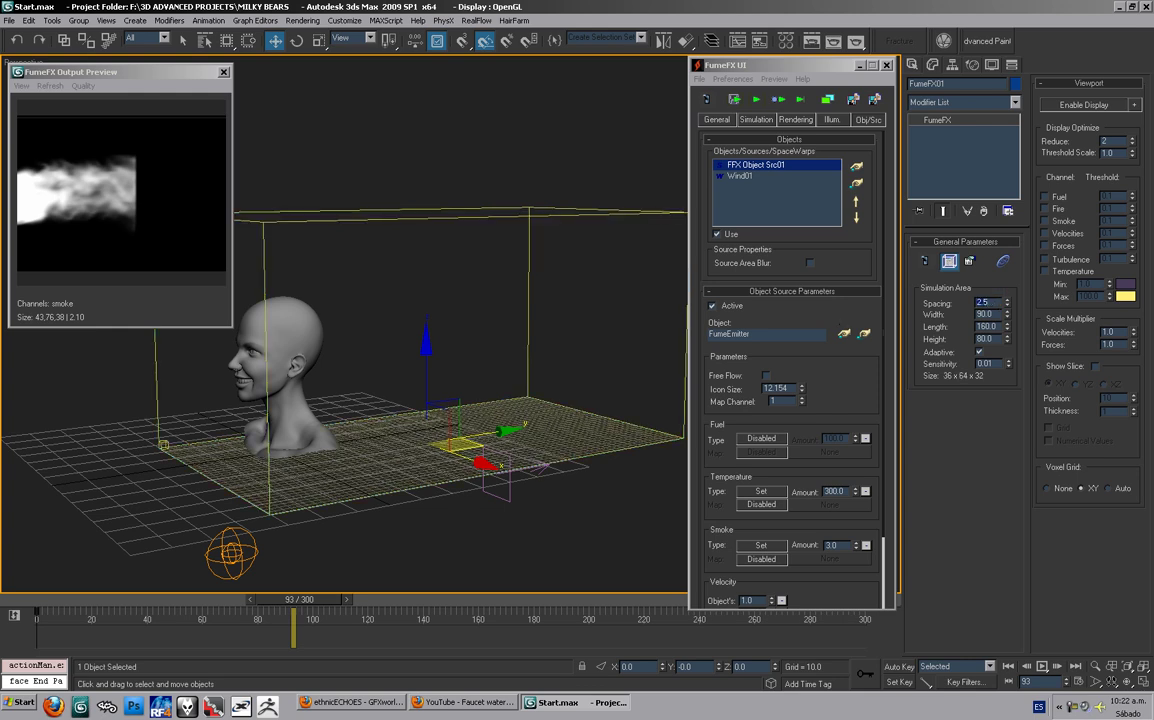
{"action": "key", "text": "Return"}
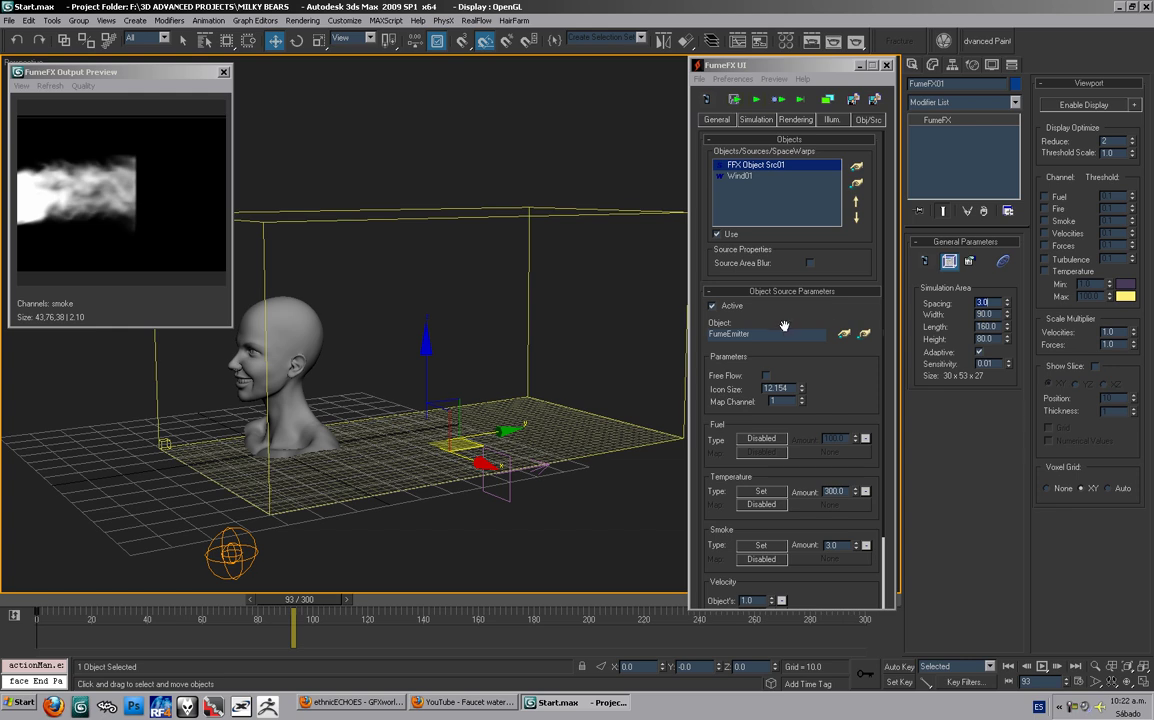
Step: Set the smoke's dissipation minimum density to 1.4 and strength to 4, then rerun the simulation and stop it partway
{"action": "left_click", "coordinate": [758, 120]}
{"action": "scroll", "coordinate": [780, 284], "scroll_direction": "down", "scroll_amount": 6}
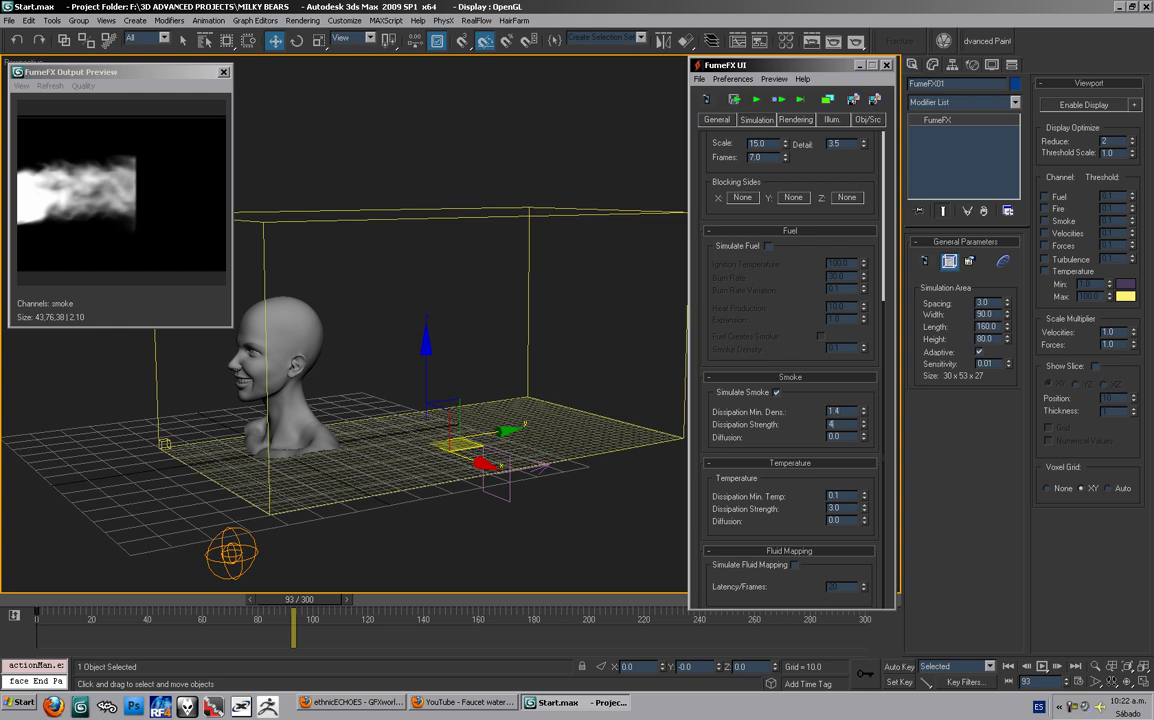
{"action": "left_click", "coordinate": [756, 100]}
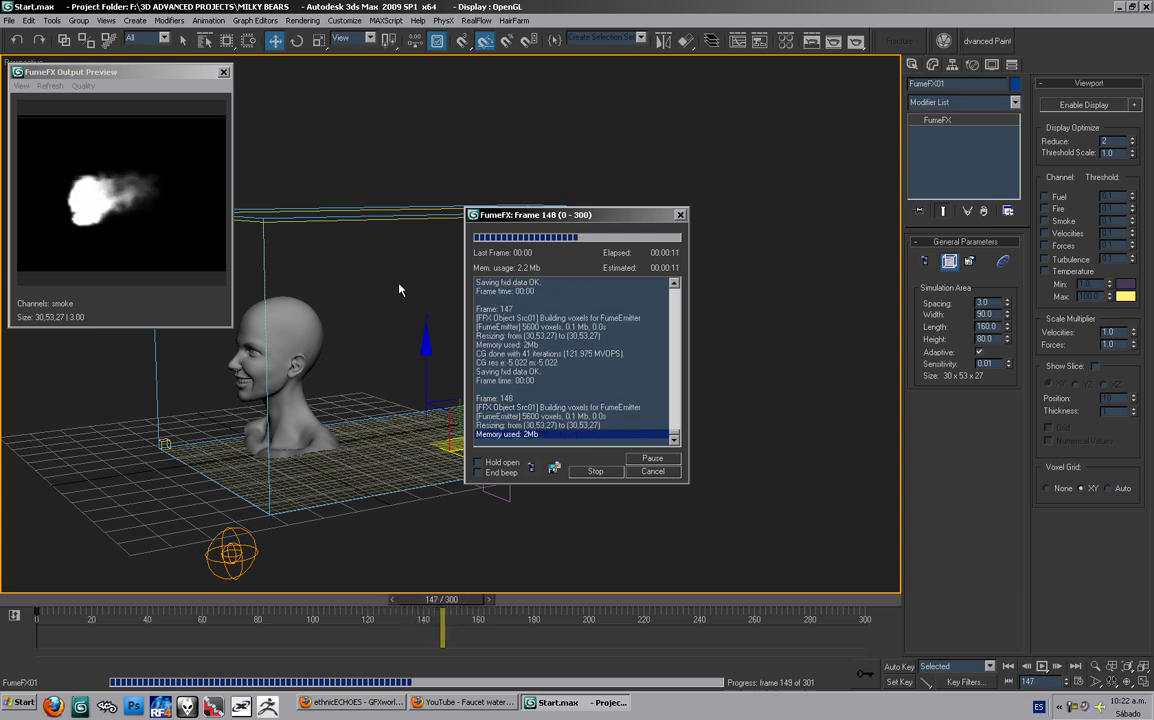
{"action": "key", "text": "Escape"}
Step: Scrub through the frames around 154 to 159 and examine the smoke's dissipation near the container's far end
{"action": "middle_click_drag", "start_coordinate": [510, 577], "coordinate": [300, 478], "text": "alt"}
{"action": "middle_click_drag", "start_coordinate": [528, 473], "coordinate": [311, 460]}
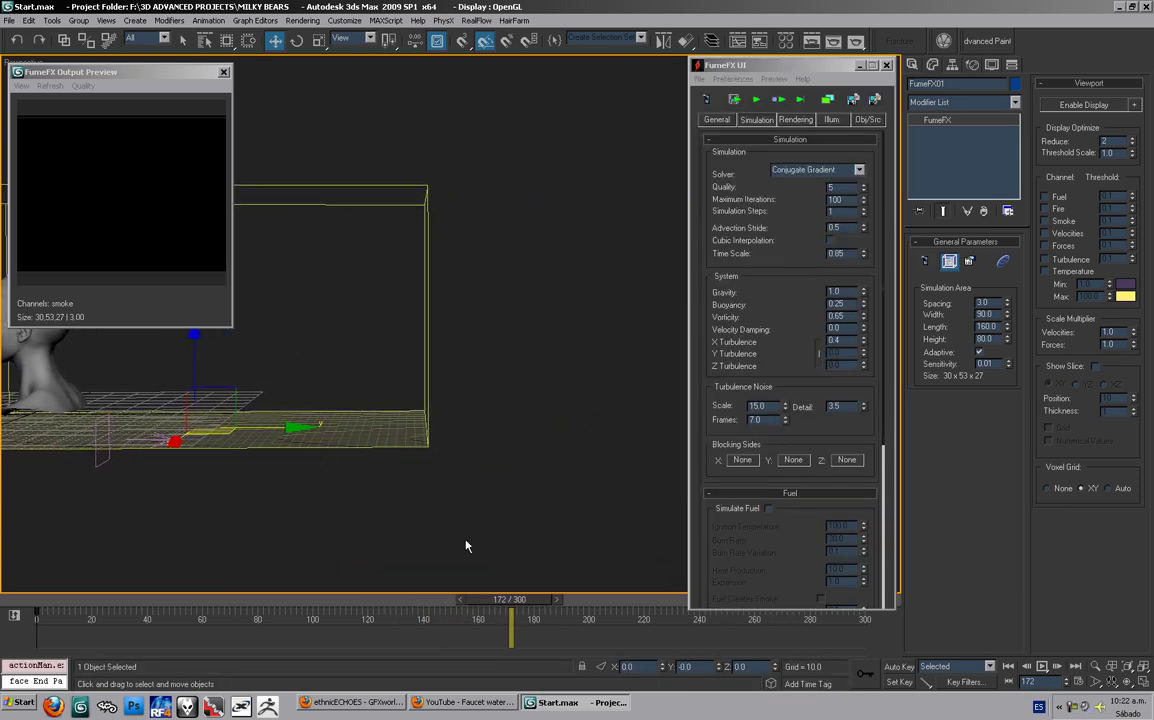
{"action": "left_click_drag", "start_coordinate": [509, 599], "coordinate": [463, 598]}
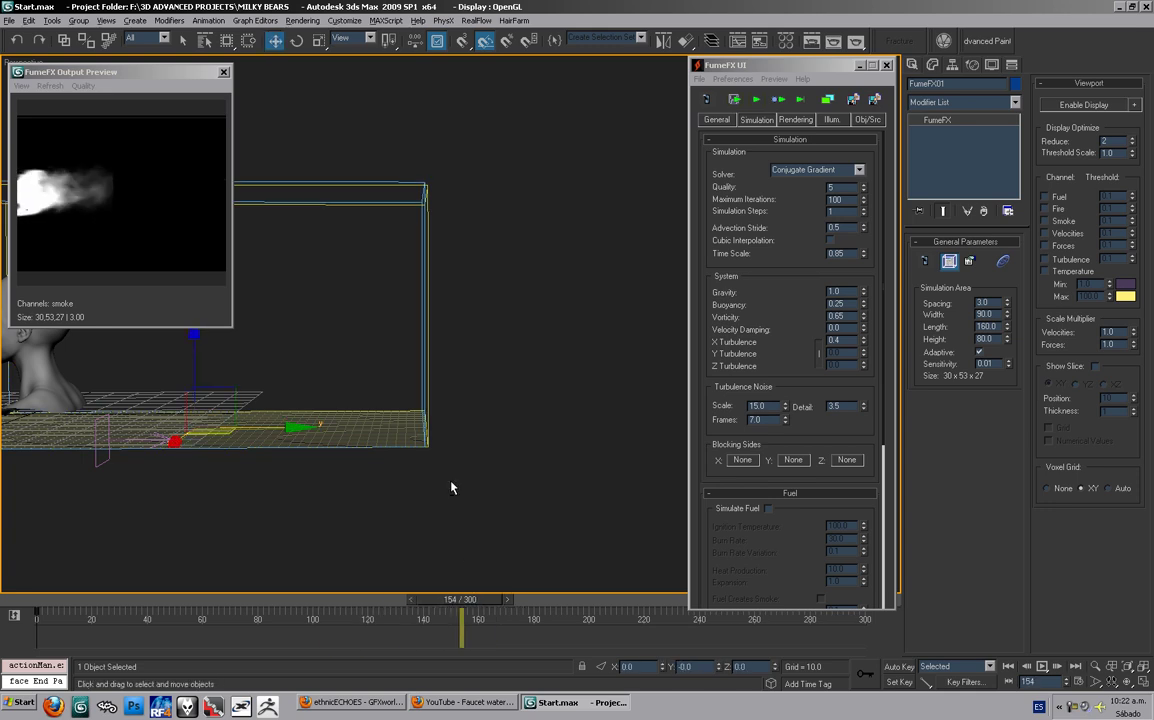
{"action": "middle_click_drag", "start_coordinate": [466, 550], "coordinate": [459, 438], "text": "ctrl+alt"}
{"action": "left_click_drag", "start_coordinate": [459, 438], "coordinate": [478, 507]}
{"action": "left_click_drag", "start_coordinate": [469, 598], "coordinate": [465, 525]}
{"action": "middle_click_drag", "start_coordinate": [403, 379], "coordinate": [495, 381]}
{"action": "left_click_drag", "start_coordinate": [495, 381], "coordinate": [497, 466]}
{"action": "middle_click_drag", "start_coordinate": [497, 466], "coordinate": [460, 464], "text": "alt"}
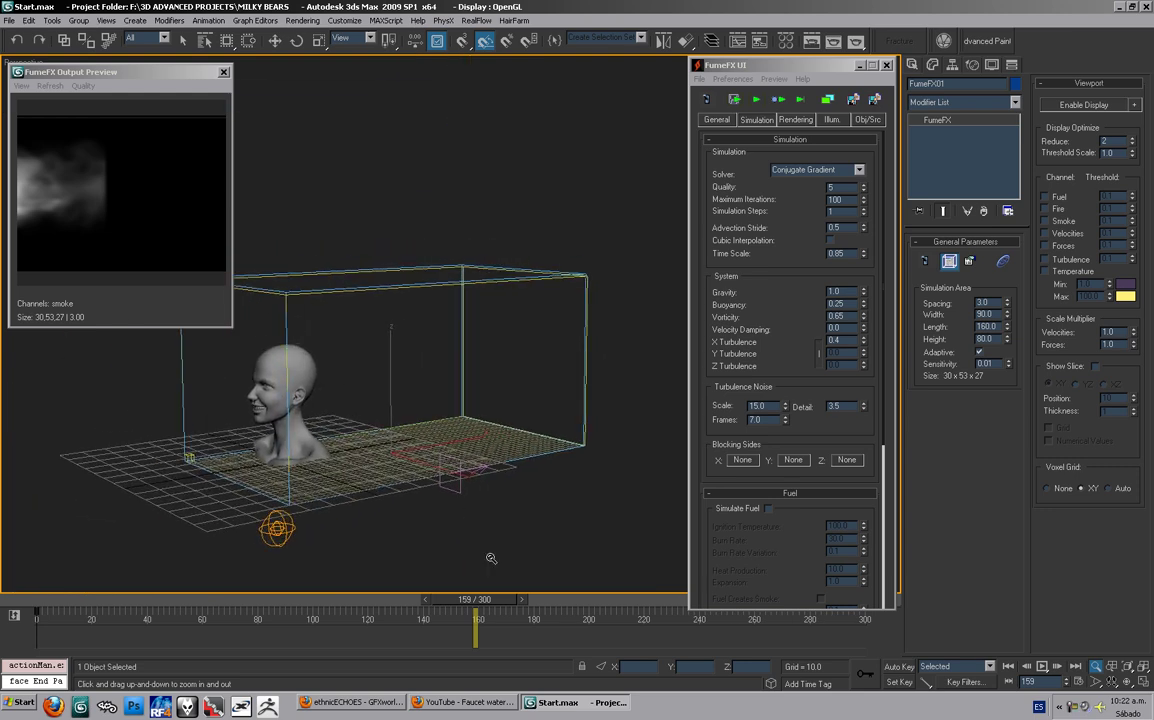
Step: Play back the simulated smoke from the early frames and stop at frame 42
{"action": "left_click_drag", "start_coordinate": [483, 609], "coordinate": [125, 585]}
{"action": "key", "text": "/"}
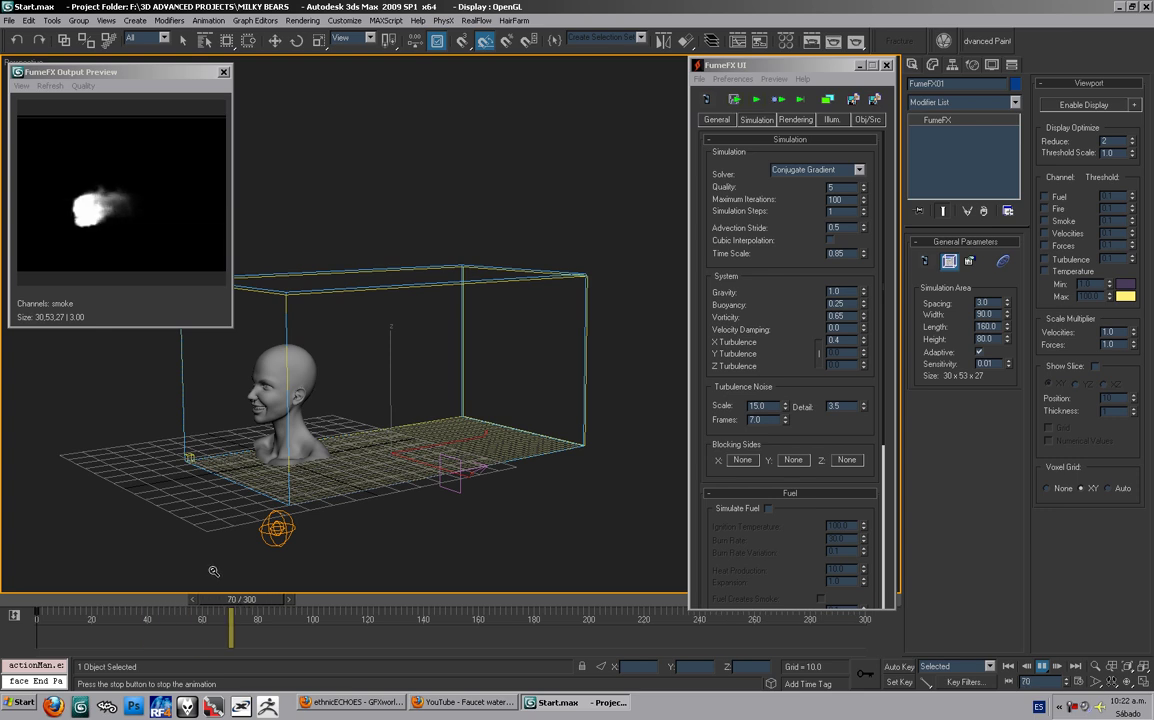
{"action": "left_click_drag", "start_coordinate": [219, 600], "coordinate": [151, 600]}
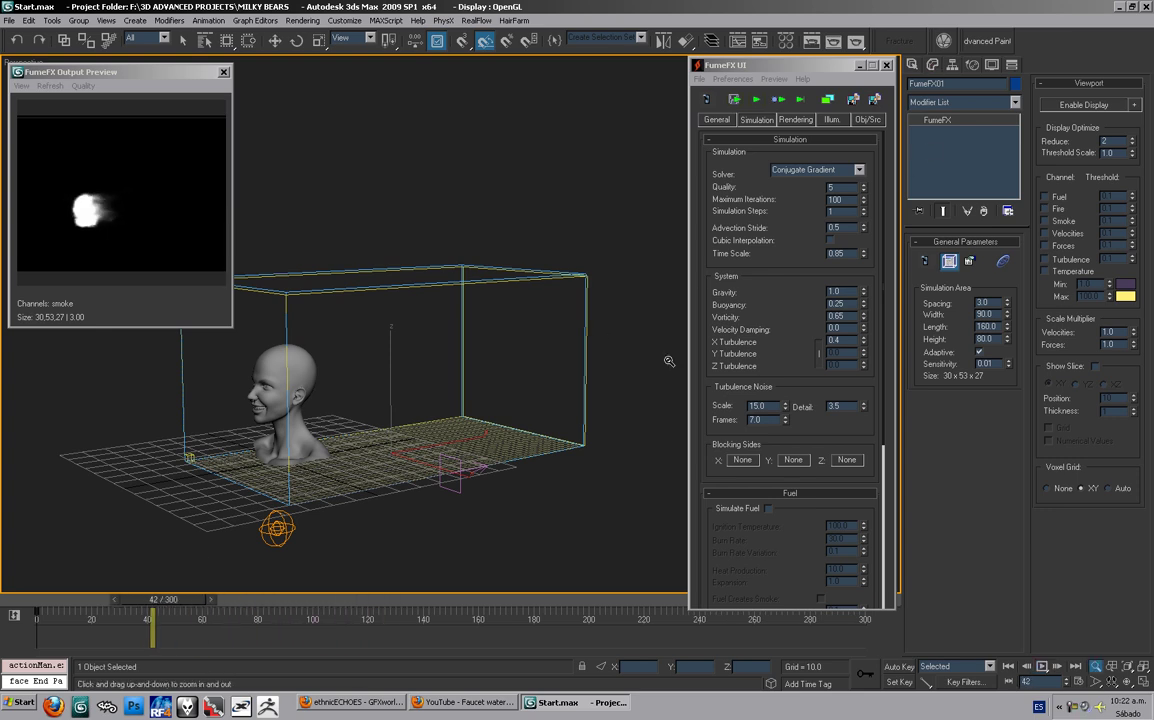
Step: Set the smoke's dissipation minimum density to 1.43 and its dissipation strength to 4.69
{"action": "key", "text": "w"}
{"action": "left_click_drag", "start_coordinate": [599, 423], "coordinate": [540, 480]}
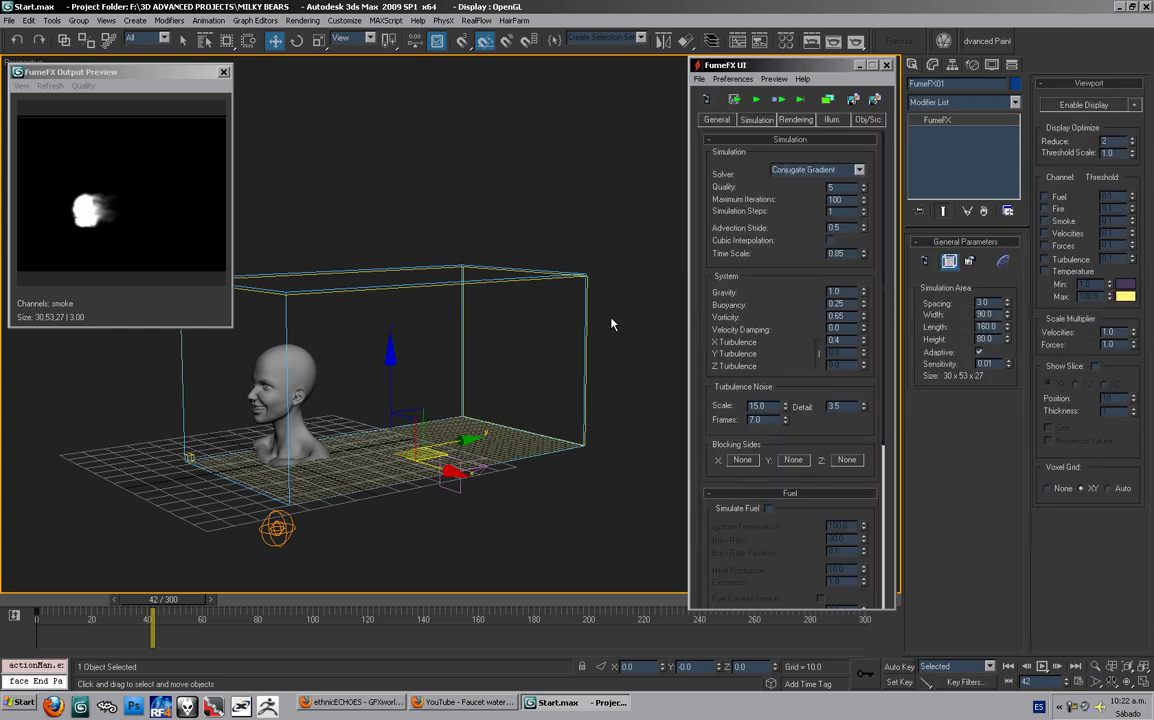
{"action": "left_click_drag", "start_coordinate": [820, 535], "coordinate": [800, 218]}
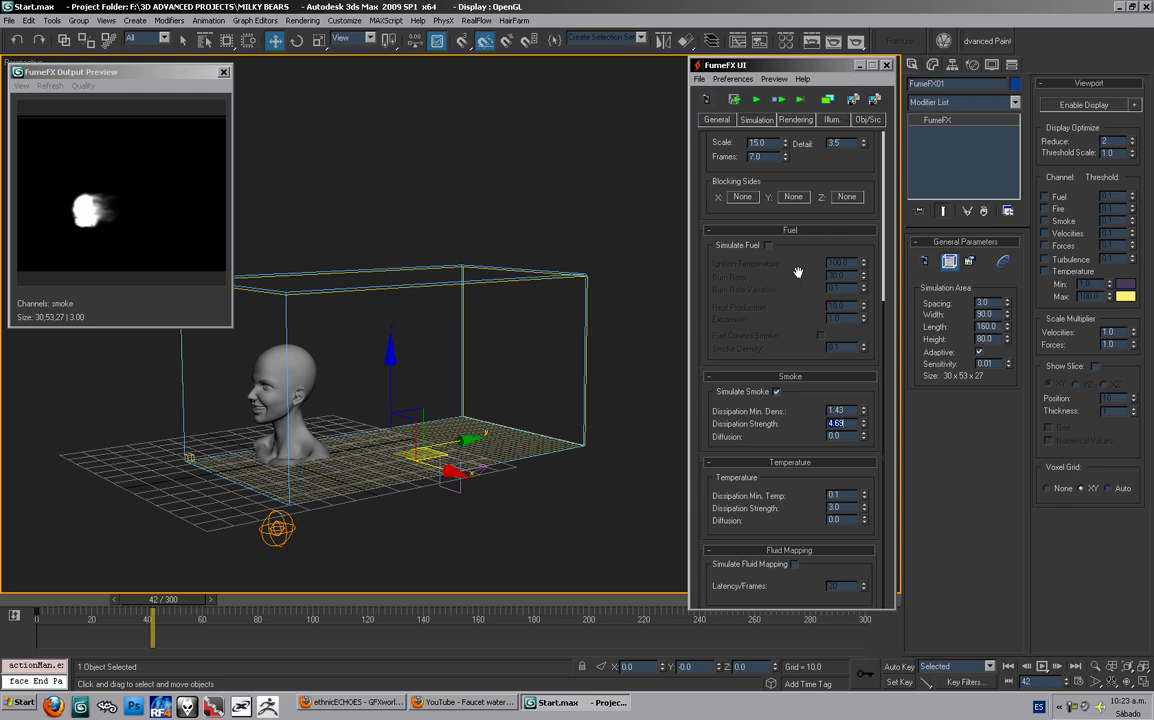
{"action": "scroll", "coordinate": [800, 272], "scroll_direction": "up", "scroll_amount": 3}
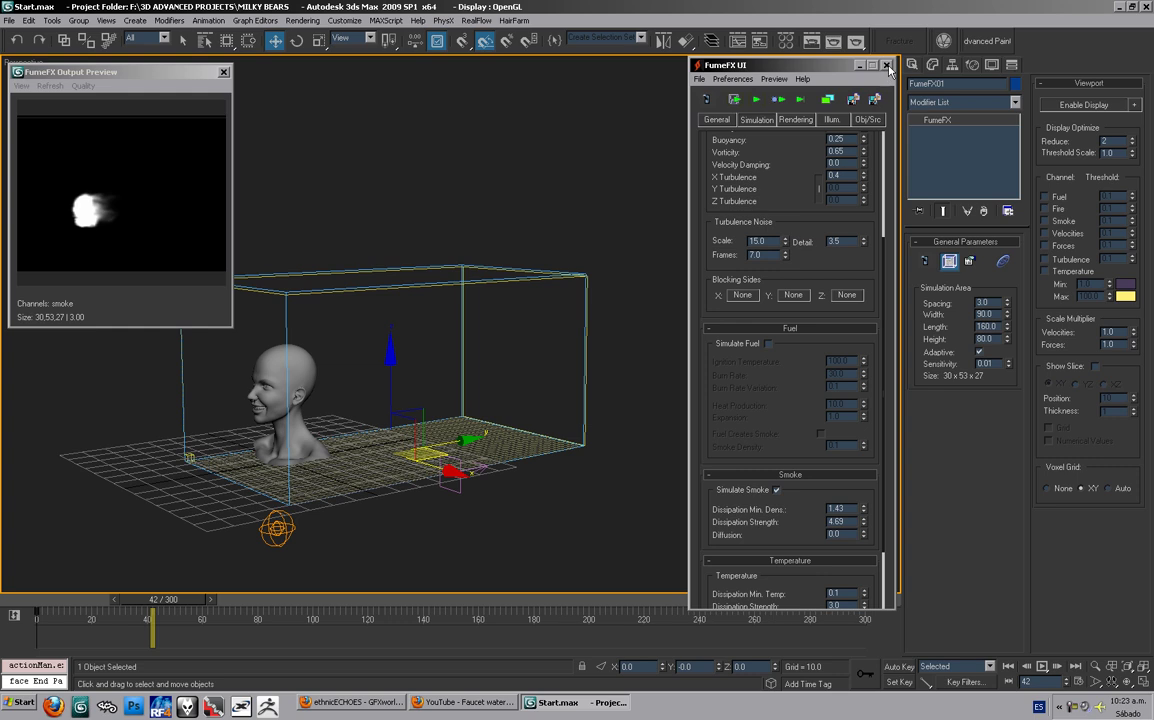
Step: Set the FumeFX container's simulation spacing to 2
{"action": "left_click", "coordinate": [225, 73]}
{"action": "middle_click_drag", "start_coordinate": [408, 254], "coordinate": [436, 242], "text": "alt"}
{"action": "scroll", "coordinate": [391, 278], "scroll_direction": "up", "scroll_amount": 4}
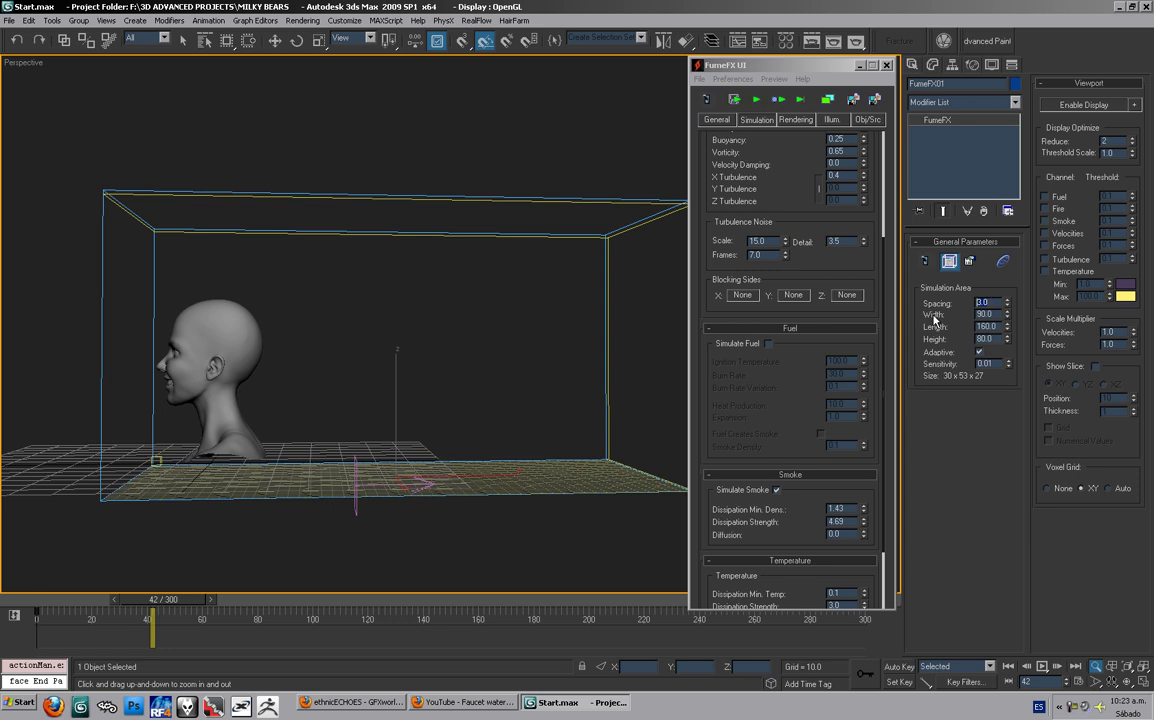
{"action": "type", "text": "2"}
{"action": "key", "text": "Return"}
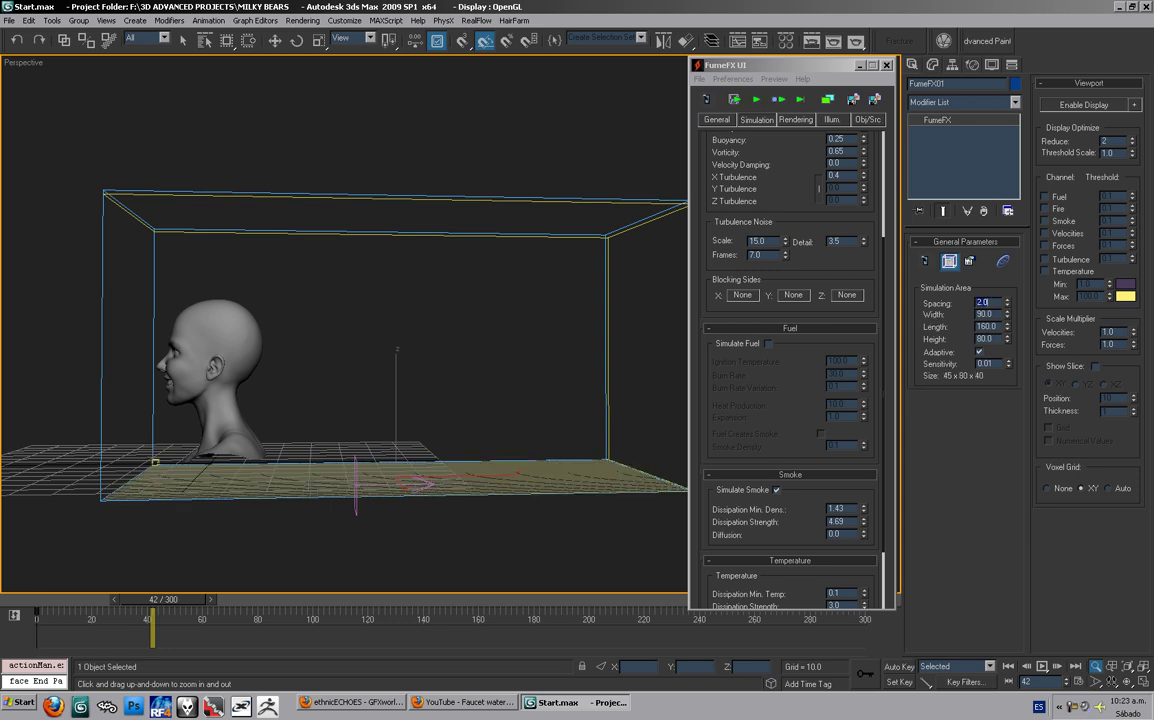
Step: Rerun the FumeFX simulation at the new spacing with the output preview open
{"action": "middle_click_drag", "start_coordinate": [645, 346], "coordinate": [556, 367], "text": "alt"}
{"action": "left_click", "coordinate": [756, 101]}
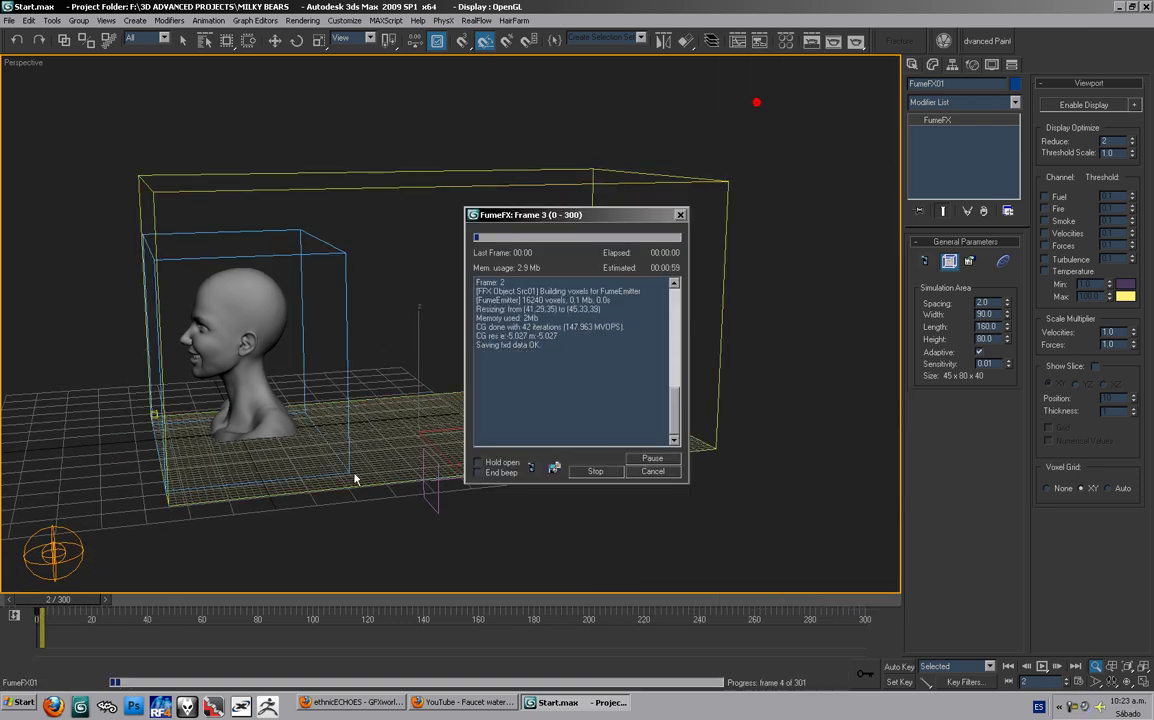
{"action": "left_click", "coordinate": [531, 467]}
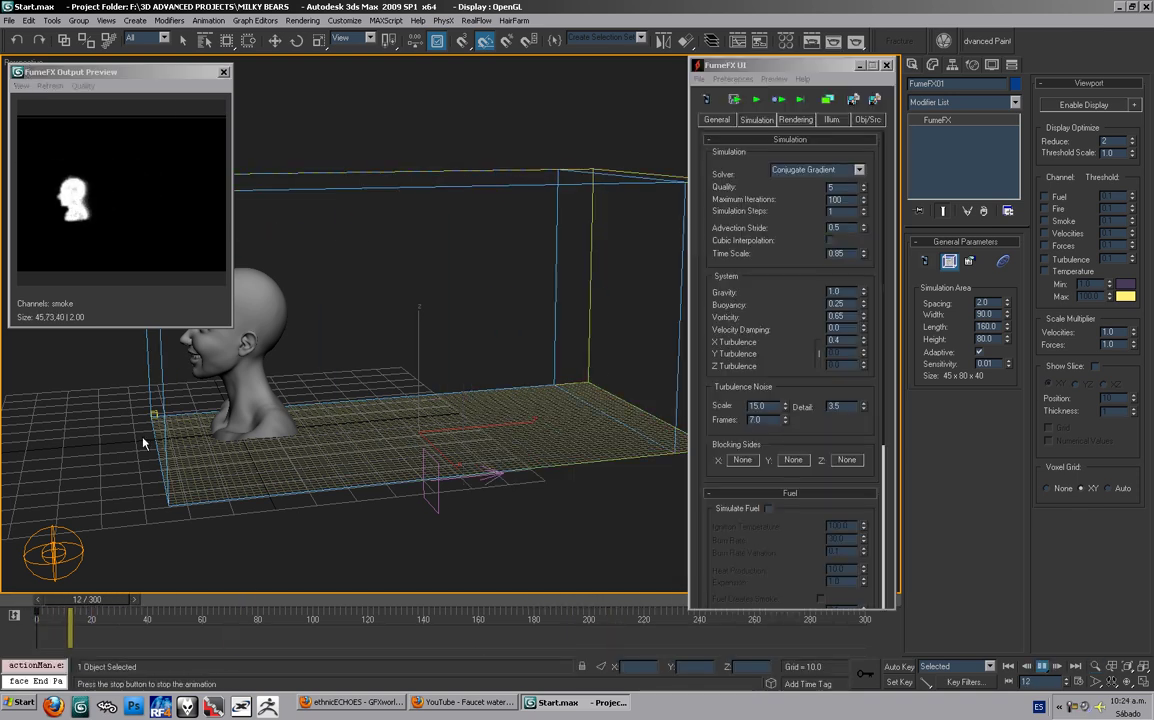
Step: Watch the simulated smoke play back from the early frames and stop the playback at around frame 221
{"action": "key", "text": "alt+z"}
{"action": "left_click_drag", "start_coordinate": [304, 380], "coordinate": [363, 331]}
{"action": "scroll", "coordinate": [358, 331], "scroll_direction": "up", "scroll_amount": 2}
{"action": "middle_click_drag", "start_coordinate": [358, 332], "coordinate": [399, 345]}
{"action": "scroll", "coordinate": [438, 332], "scroll_direction": "down", "scroll_amount": 1}
{"action": "key", "text": "/"}
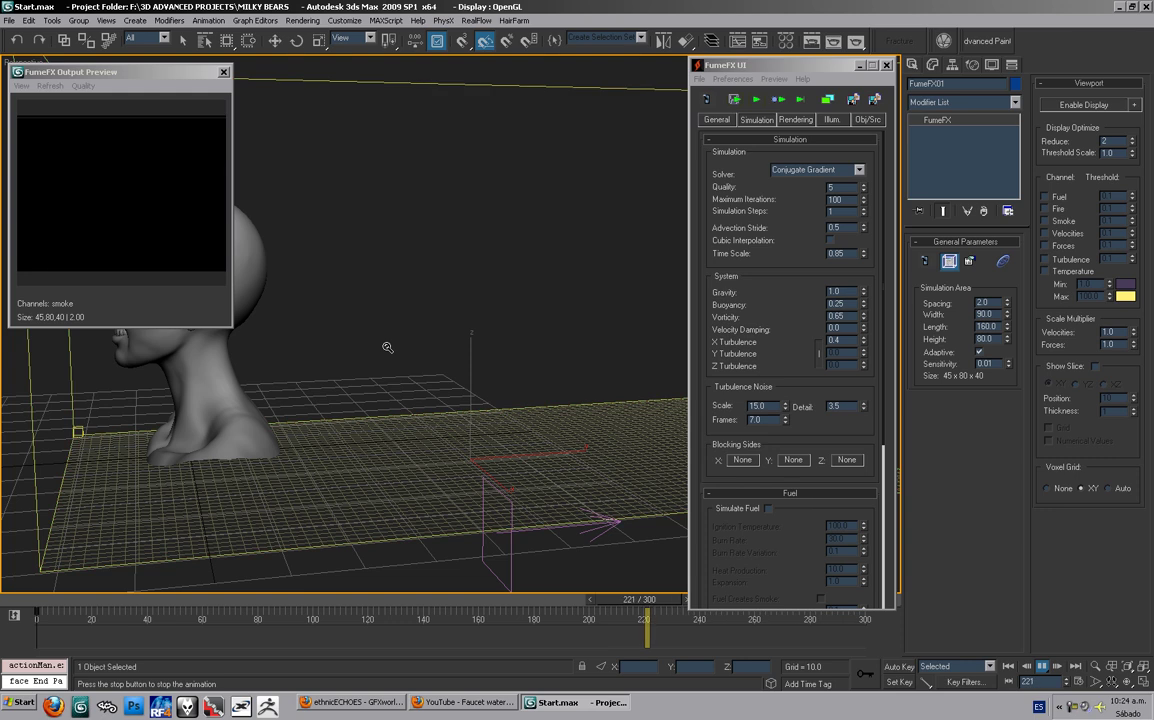
Step: Scrub through frames 146 to 202 and examine how the smoke fades toward the container's far end
{"action": "left_click_drag", "start_coordinate": [545, 604], "coordinate": [50, 532]}
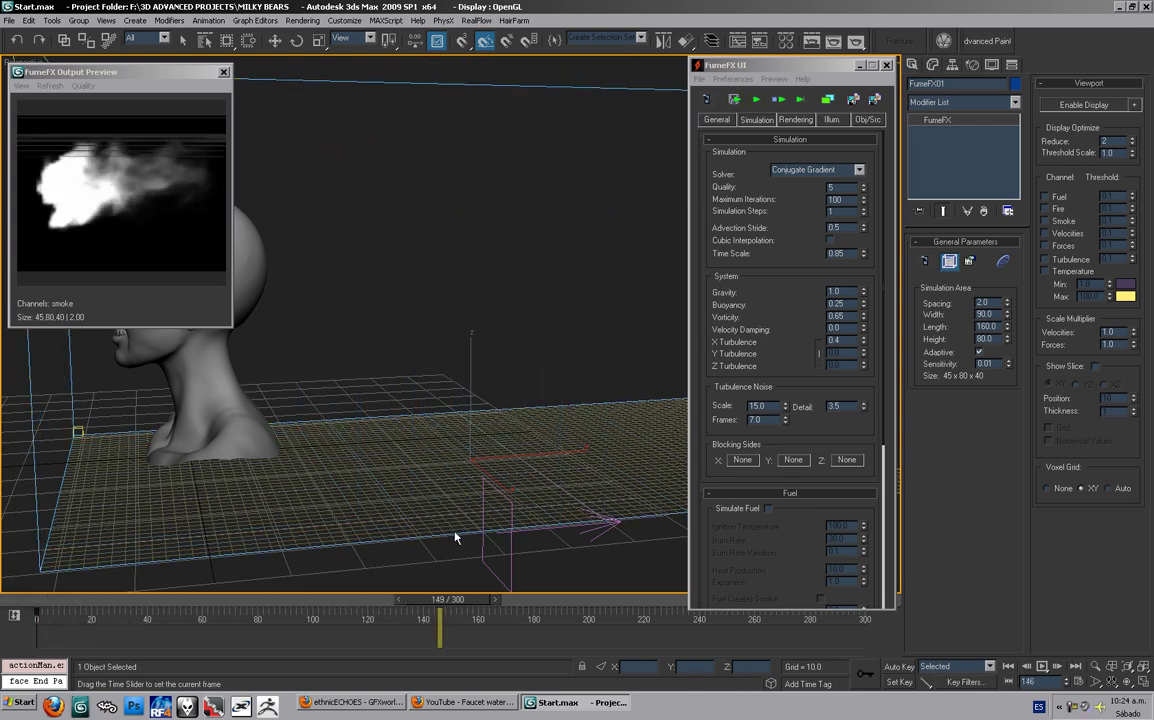
{"action": "key", "text": "alt+z"}
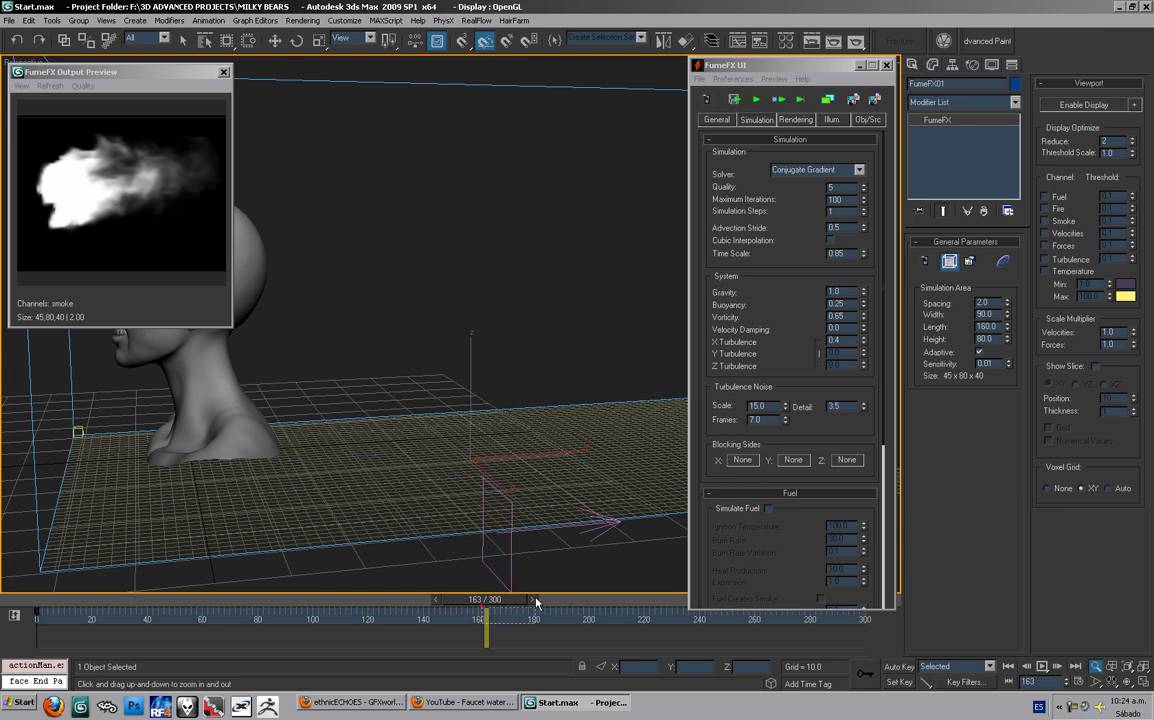
{"action": "middle_click_drag", "start_coordinate": [512, 420], "coordinate": [520, 413]}
{"action": "left_click_drag", "start_coordinate": [513, 604], "coordinate": [592, 604]}
{"action": "middle_click_drag", "start_coordinate": [532, 411], "coordinate": [352, 388]}
{"action": "middle_click_drag", "start_coordinate": [352, 388], "coordinate": [392, 368], "text": "alt"}
{"action": "left_click_drag", "start_coordinate": [561, 597], "coordinate": [584, 586]}
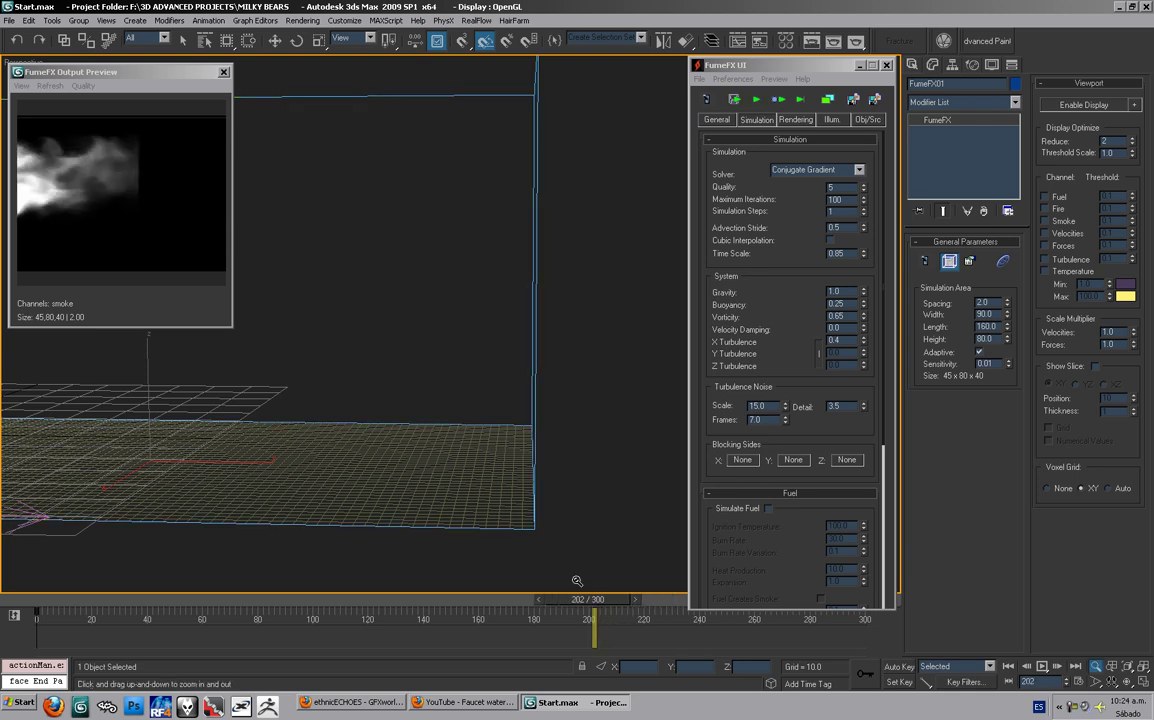
Step: Select the wind space warp beneath the container and set its strength to 3.5
{"action": "middle_click_drag", "start_coordinate": [334, 381], "coordinate": [461, 425]}
{"action": "scroll", "coordinate": [461, 425], "scroll_direction": "down", "scroll_amount": 5}
{"action": "middle_click_drag", "start_coordinate": [247, 426], "coordinate": [327, 433]}
{"action": "key", "text": "w"}
{"action": "left_click", "coordinate": [437, 440]}
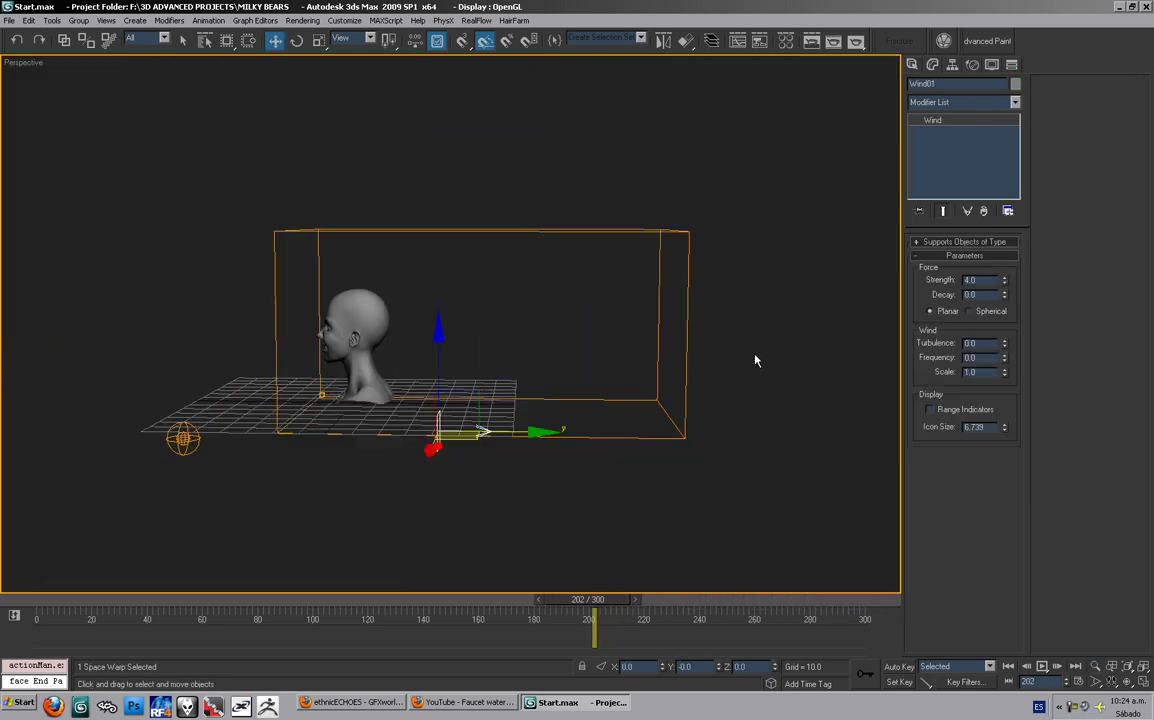
{"action": "type", "text": "3.5"}
{"action": "middle_click_drag", "start_coordinate": [491, 340], "coordinate": [598, 278], "text": "alt"}
Step: Select the FumeFX container, refine its simulation spacing to 1.1, and close the output preview
{"action": "left_click", "coordinate": [757, 281]}
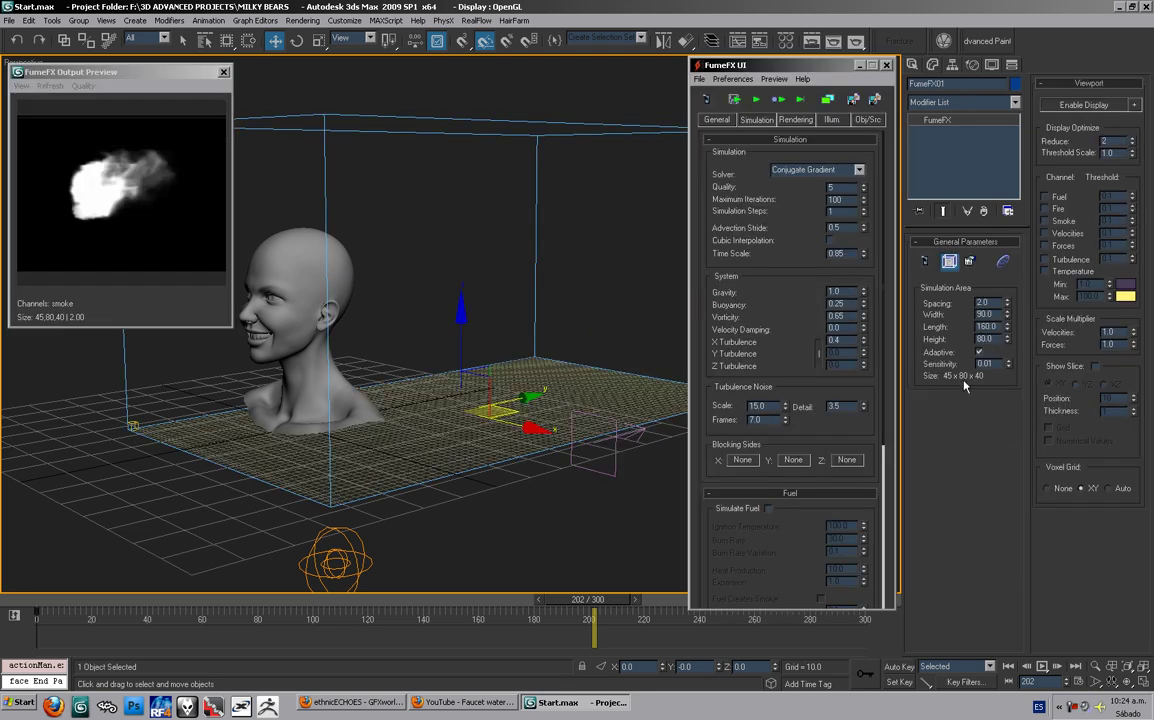
{"action": "left_click_drag", "start_coordinate": [1007, 303], "coordinate": [1012, 359]}
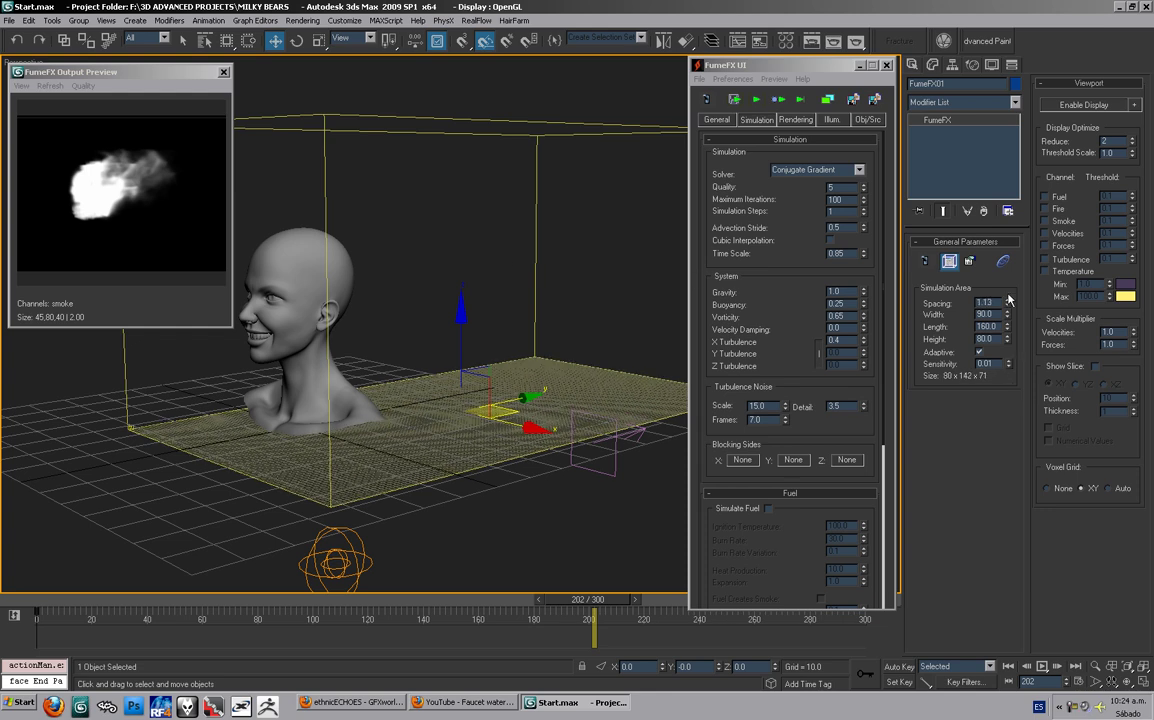
{"action": "type", "text": "1.1"}
{"action": "key", "text": "Return"}
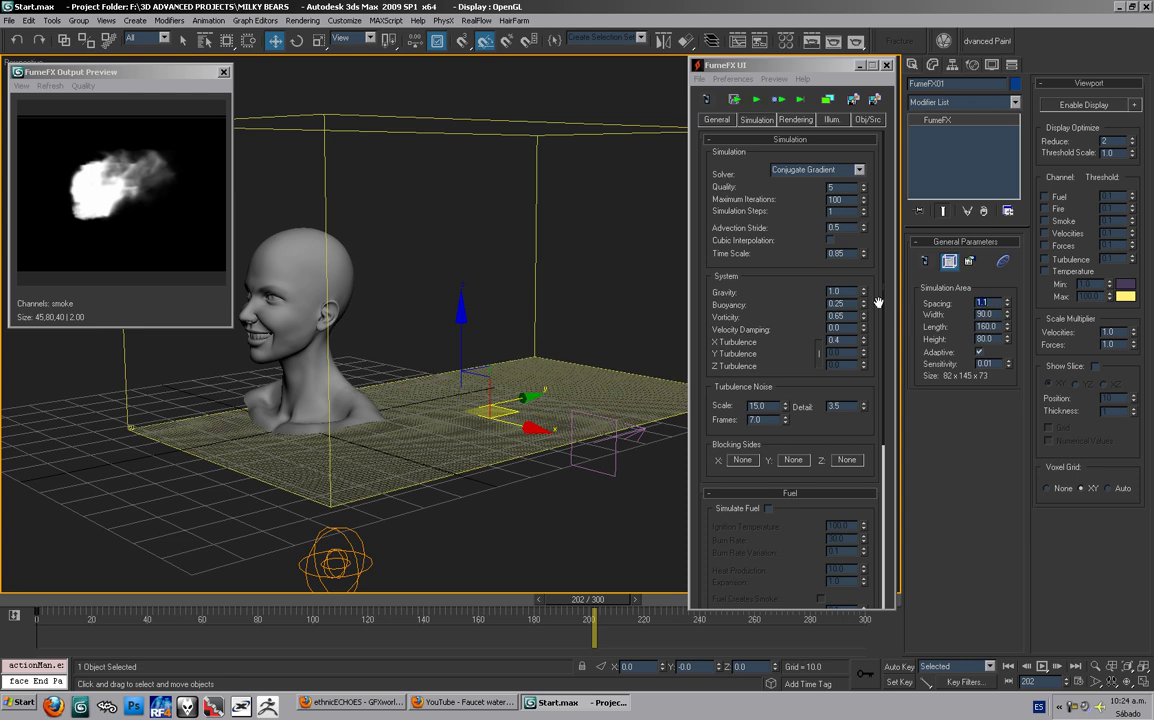
{"action": "middle_click_drag", "start_coordinate": [424, 336], "coordinate": [467, 369], "text": "alt"}
{"action": "middle_click_drag", "start_coordinate": [459, 247], "coordinate": [428, 236], "text": "alt"}
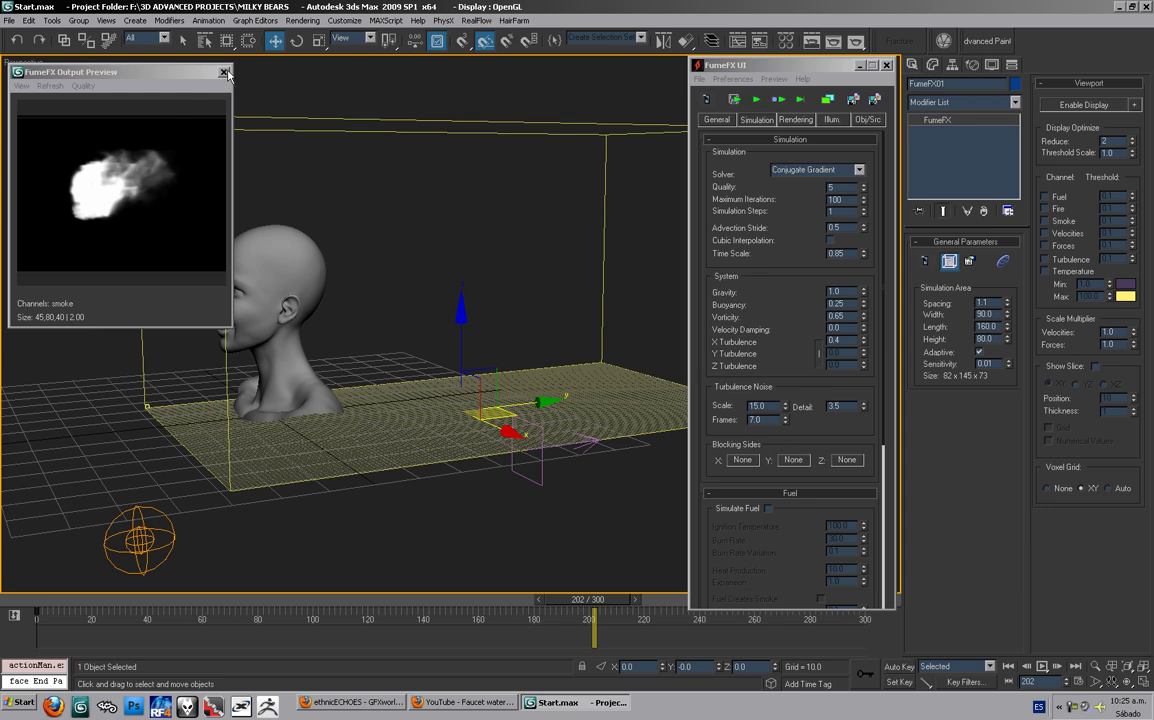
{"action": "left_click", "coordinate": [225, 73]}
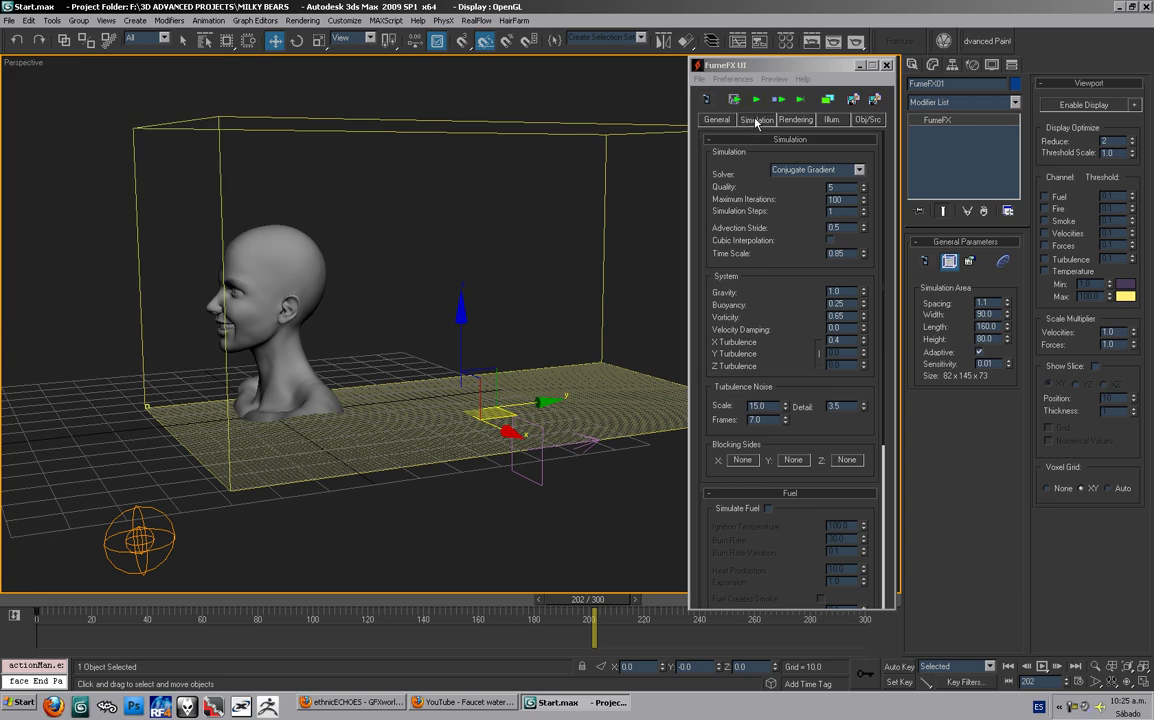
Step: Add Velocity to the exported channels alongside Smoke and start the simulation with the output preview open
{"action": "left_click", "coordinate": [717, 120]}
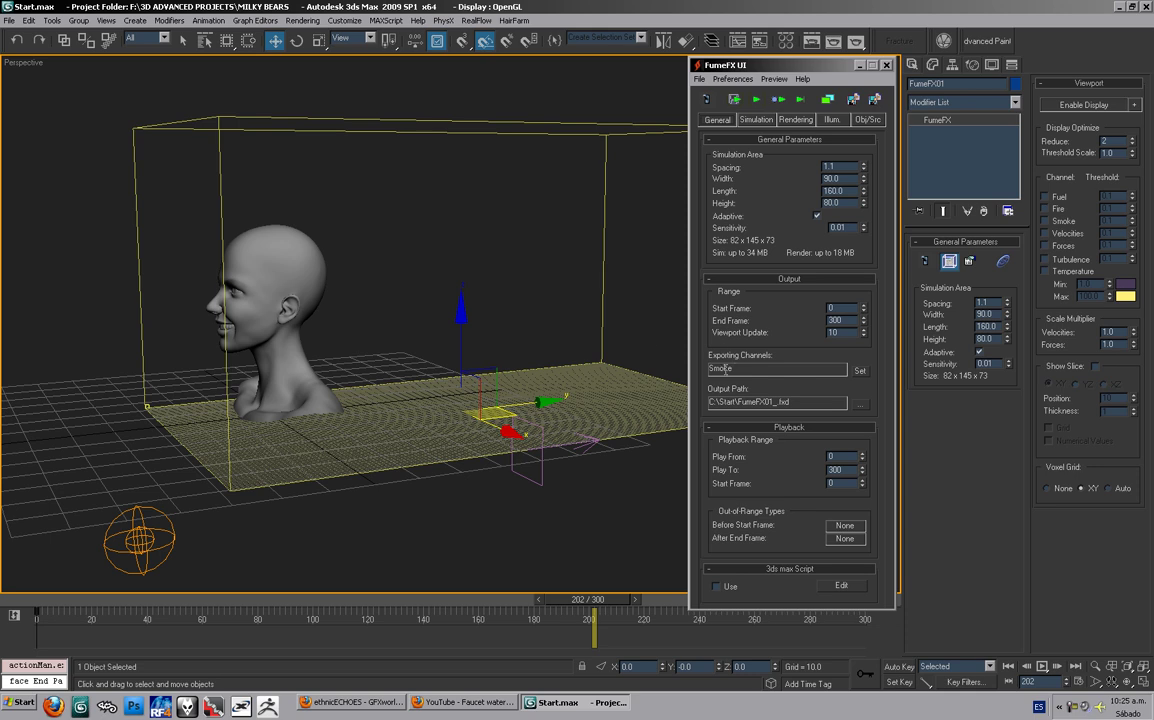
{"action": "left_click", "coordinate": [860, 372]}
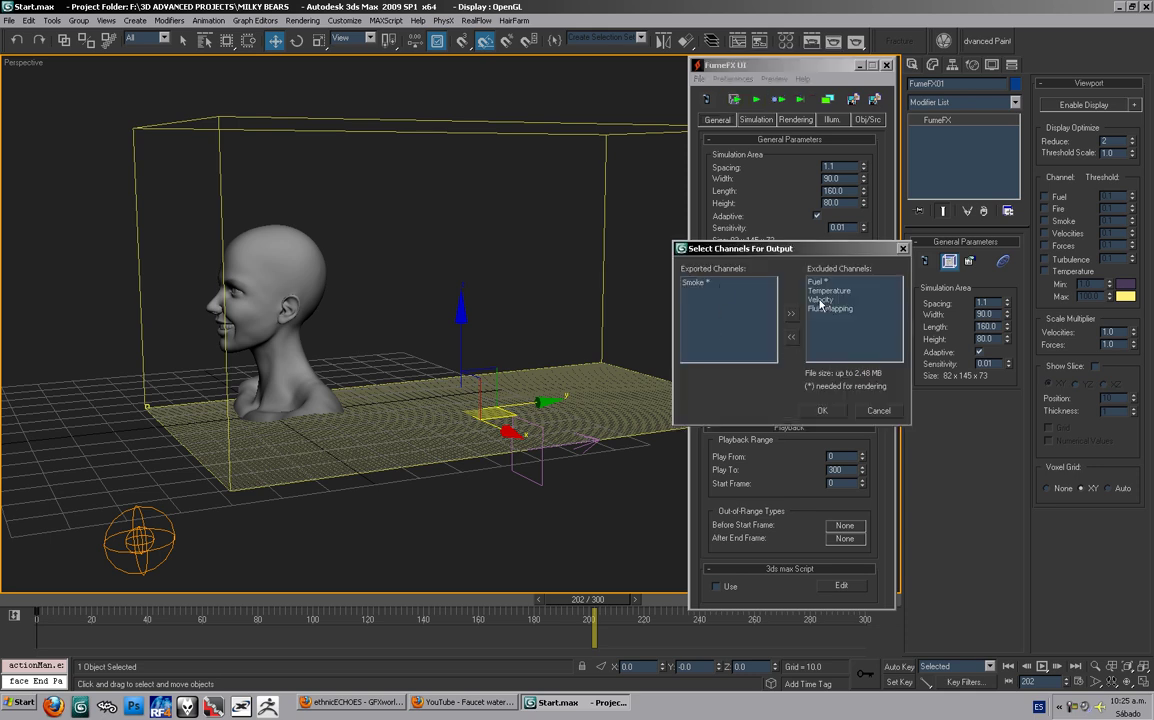
{"action": "double_click", "coordinate": [822, 300]}
{"action": "left_click", "coordinate": [701, 292]}
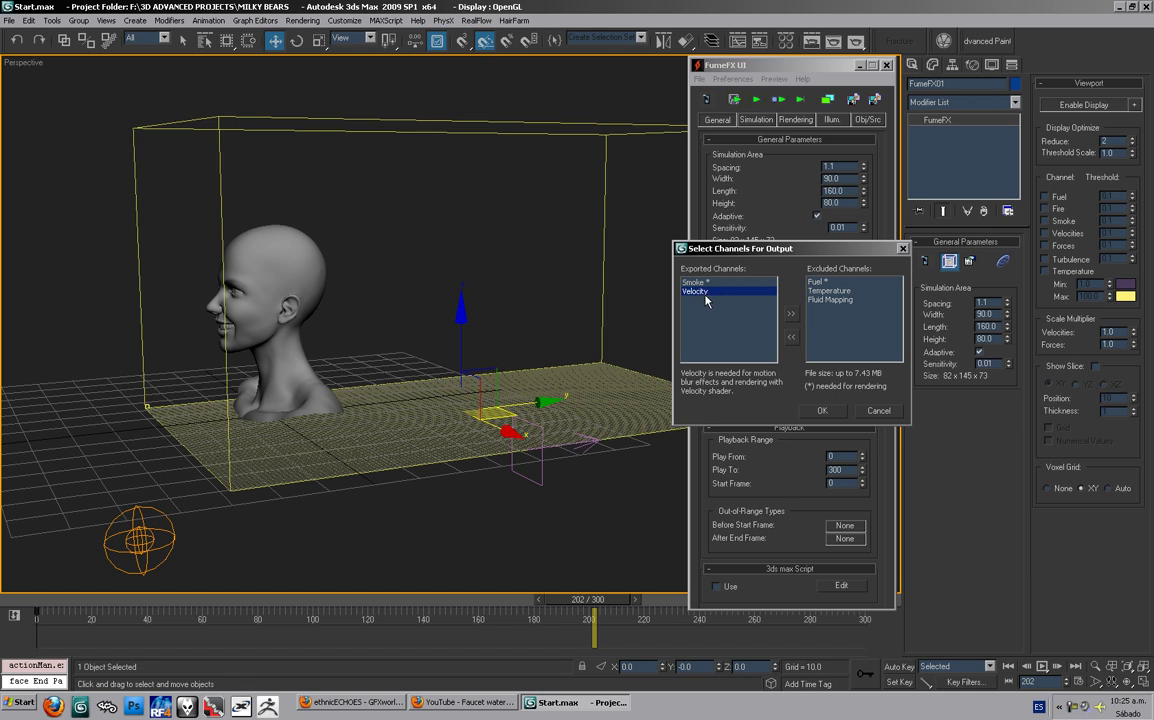
{"action": "left_click", "coordinate": [824, 411]}
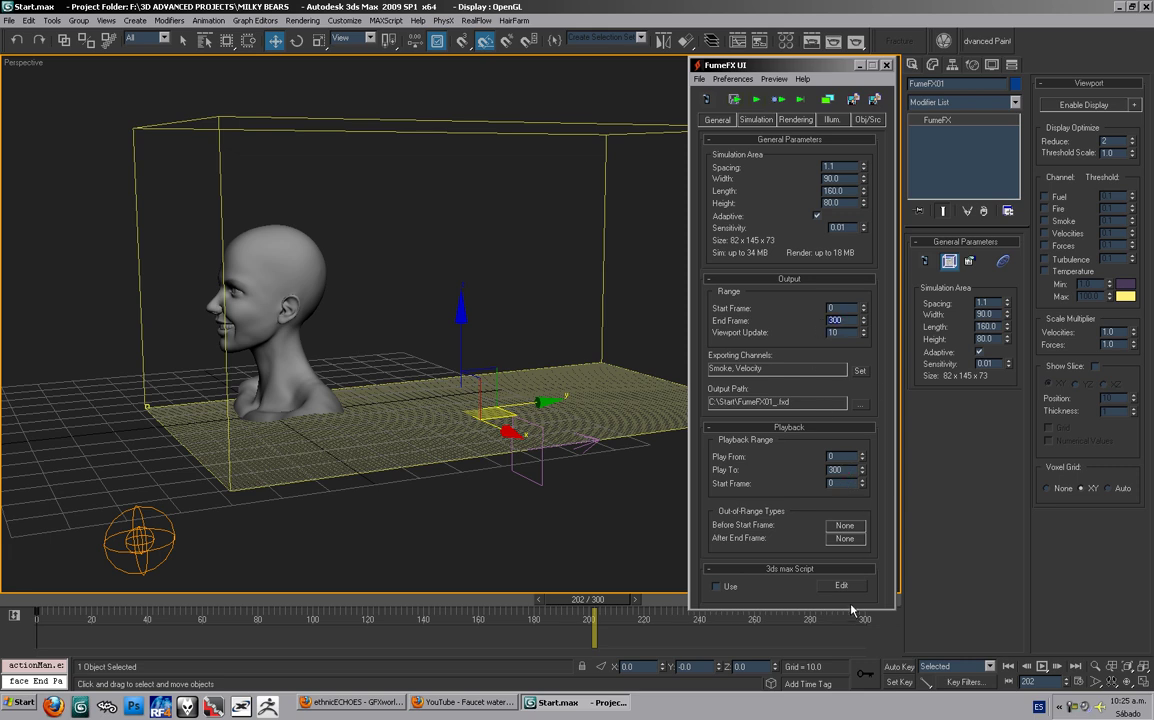
{"action": "left_click", "coordinate": [756, 101]}
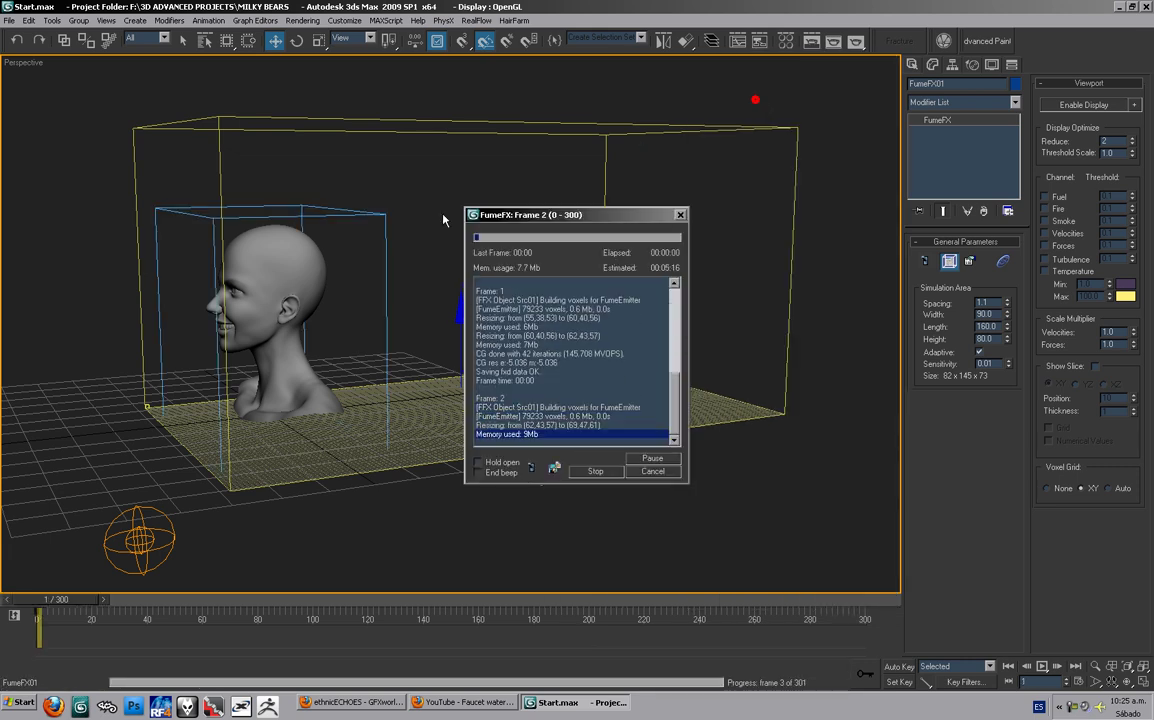
{"action": "left_click", "coordinate": [554, 467]}
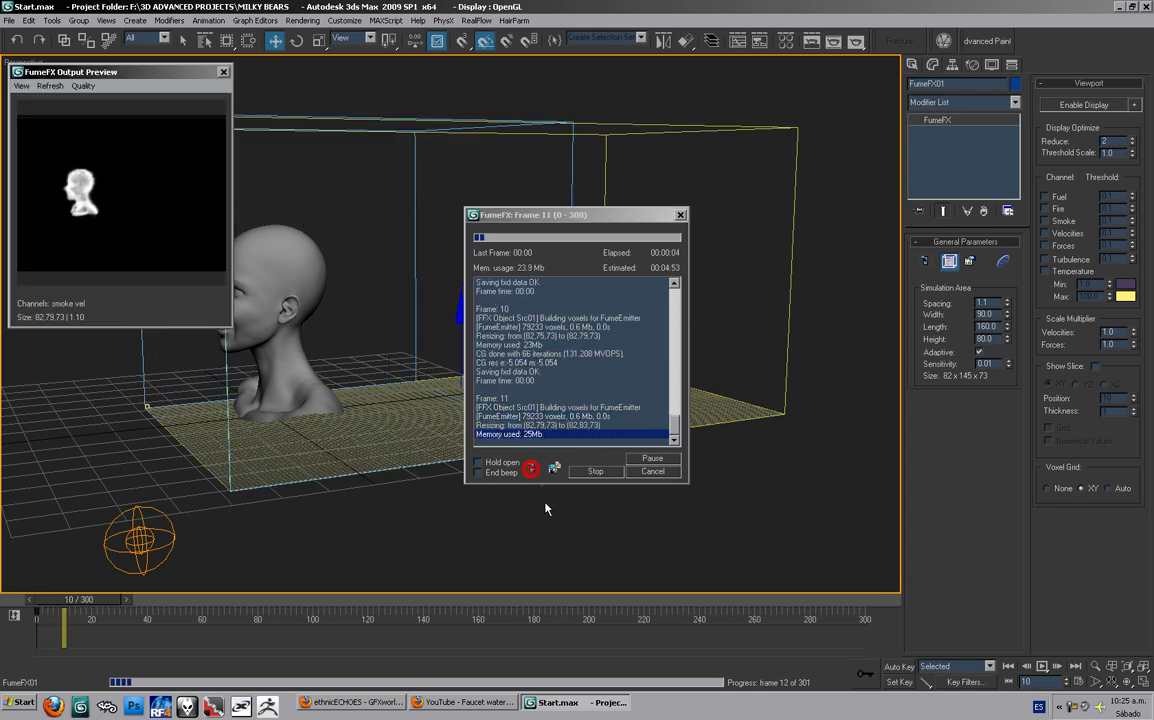